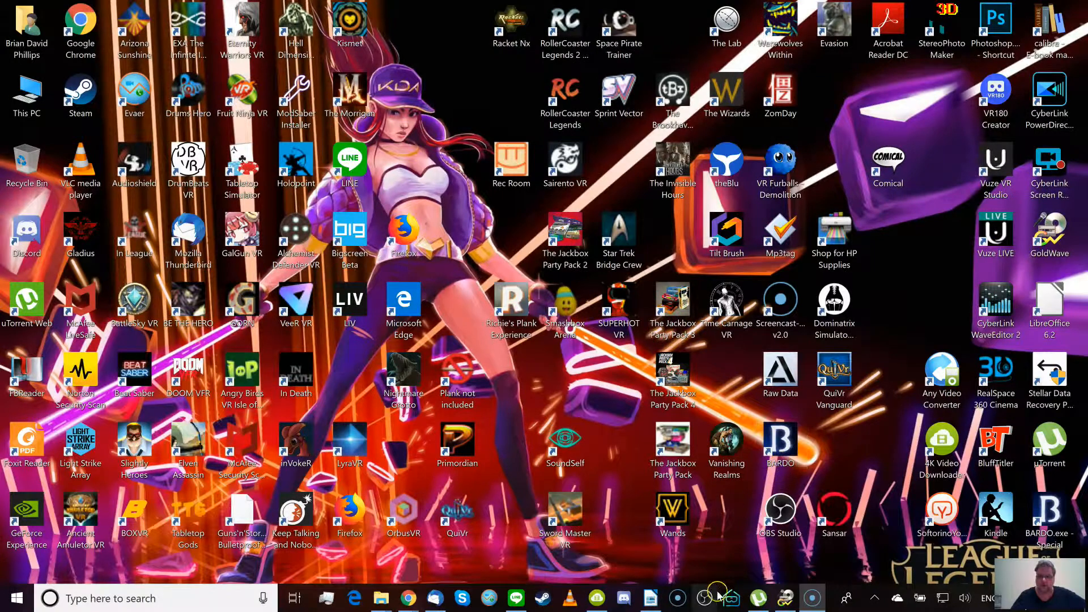
# Step: Open PowerDirector in Timeline Mode and remove all the sample clips from the media library
pyautogui.click(1048, 100)
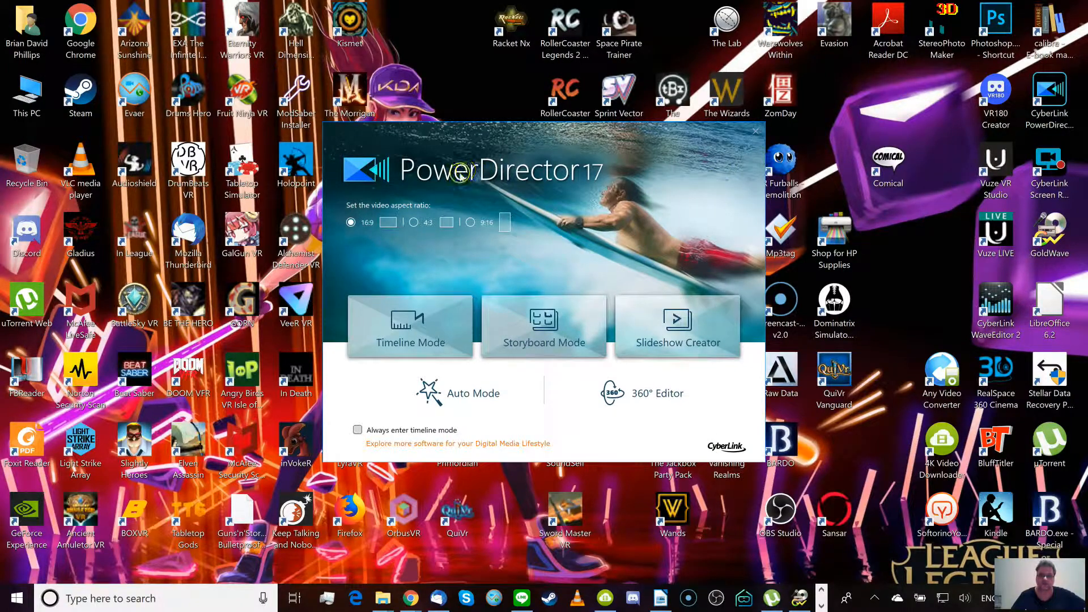
pyautogui.click(405, 334)
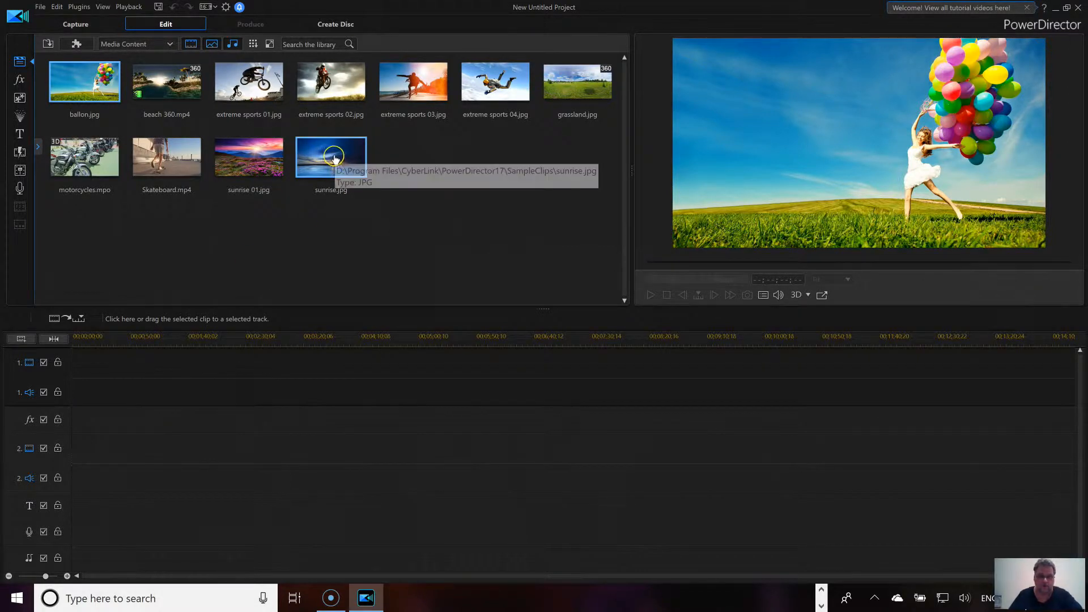
pyautogui.hotkey('ctrl', 'a')
pyautogui.press('Delete')
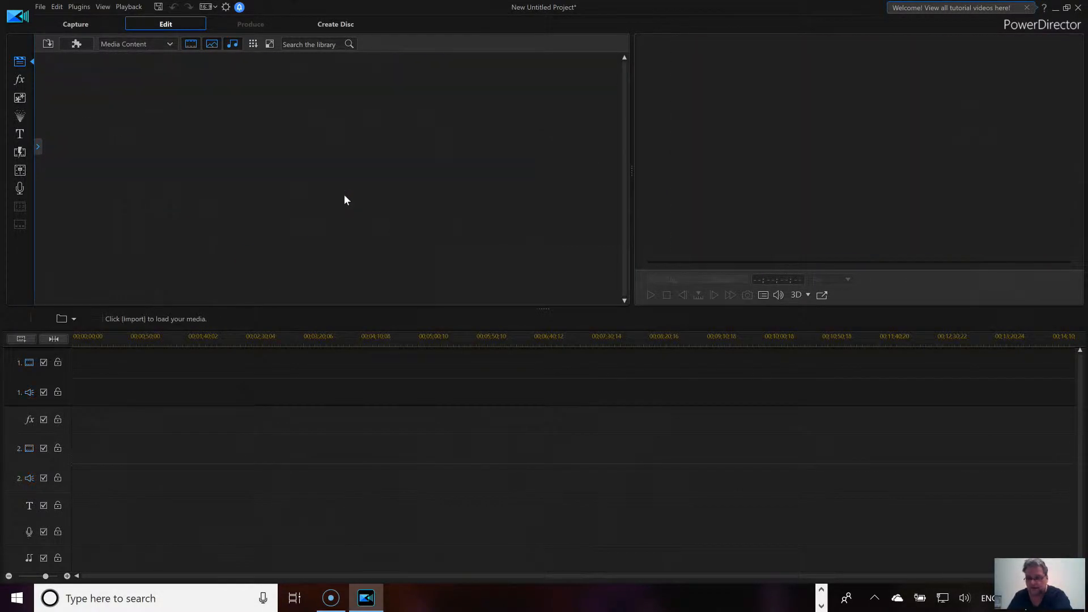
# Step: Import the video file audiotutor-rawthing.mp4 from the classes folder on the VRedit (H:) drive into the media library
pyautogui.click(48, 44)
pyautogui.click(66, 59)
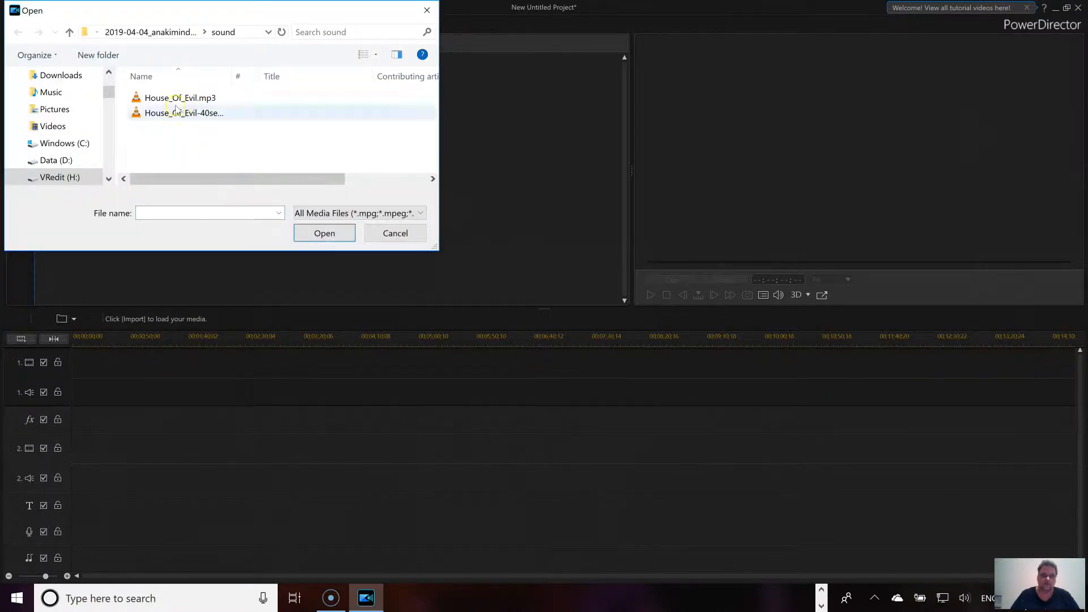
pyautogui.click(51, 177)
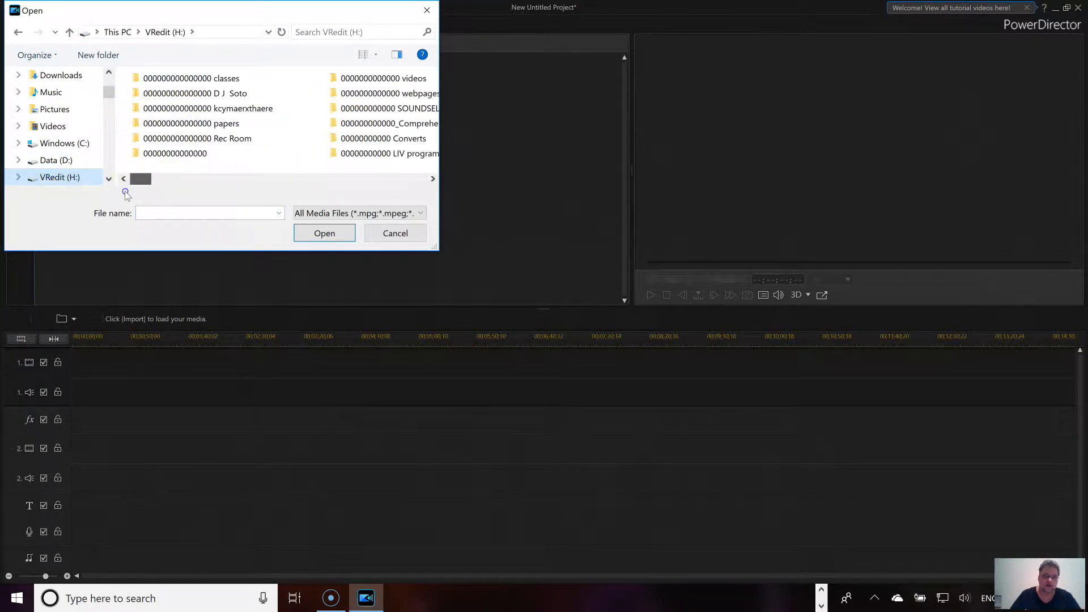
pyautogui.doubleClick(173, 79)
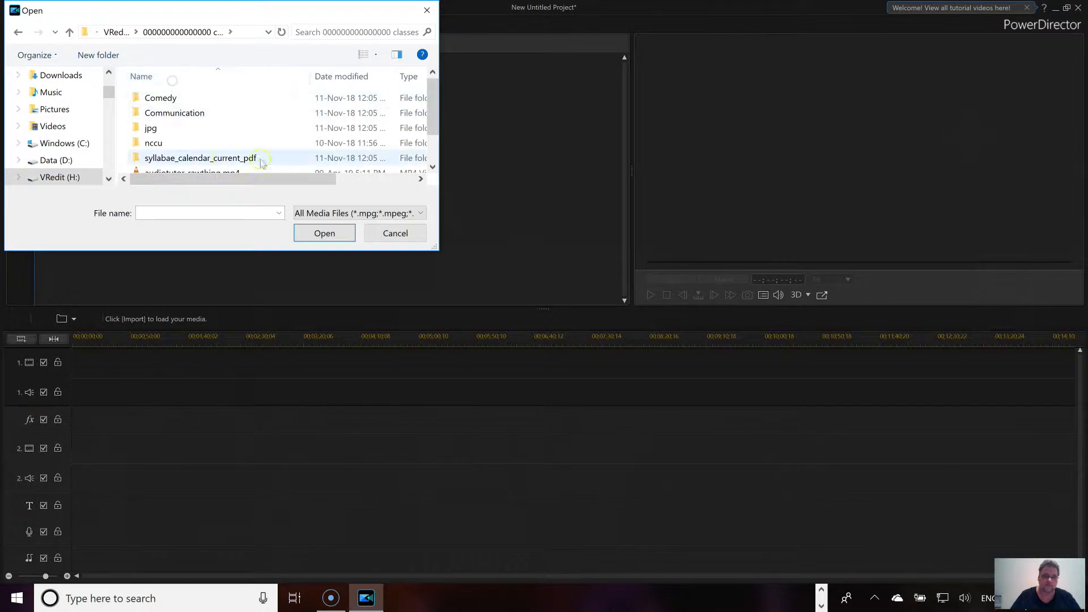
pyautogui.click(209, 170)
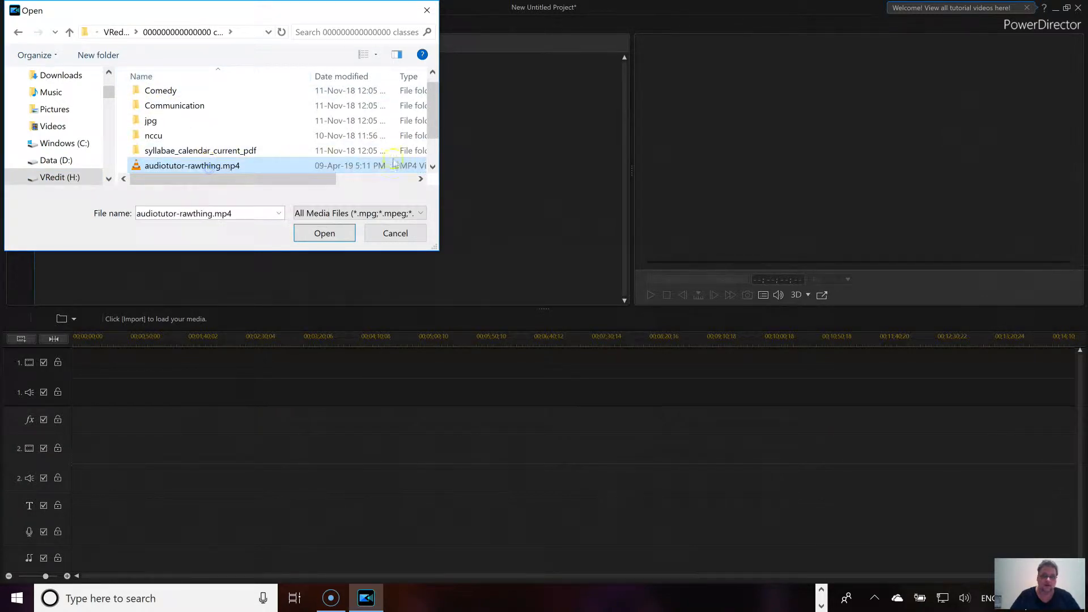
pyautogui.scroll(-1, 173, 167)
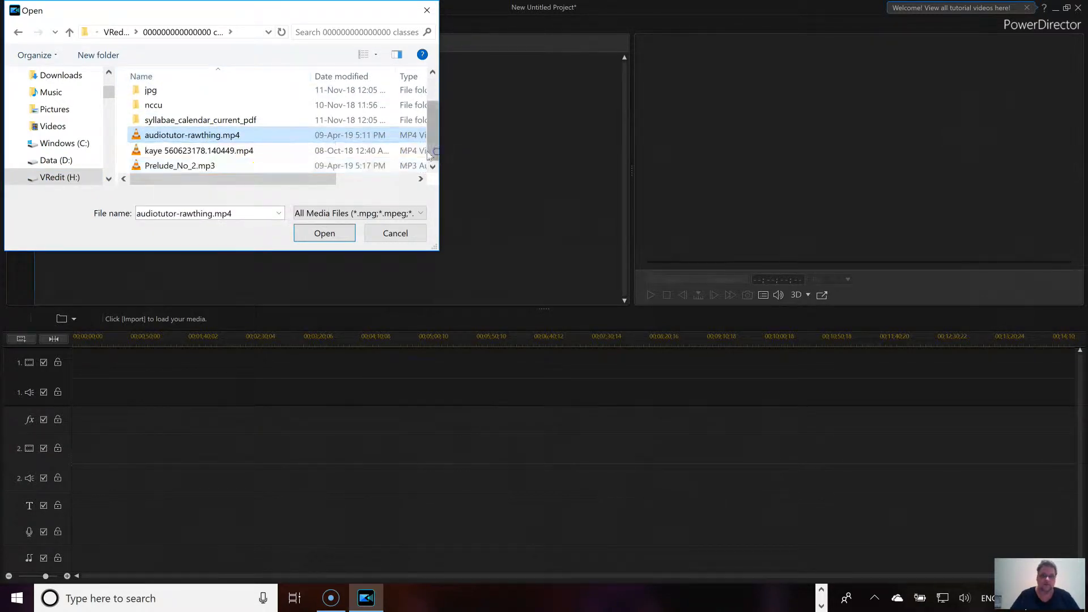
pyautogui.click(165, 169)
pyautogui.click(175, 137)
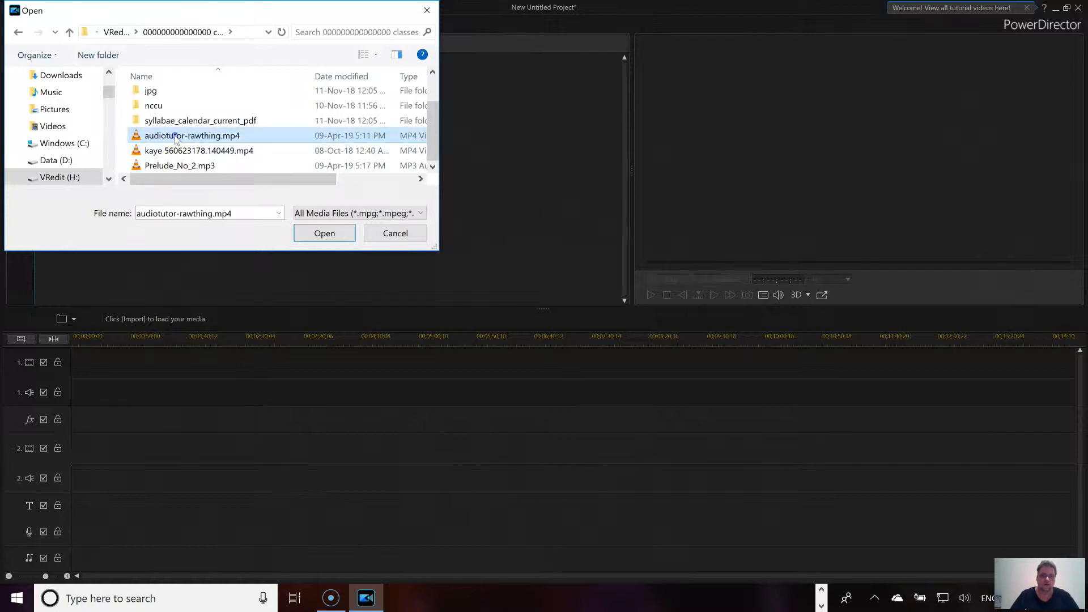
pyautogui.click(345, 235)
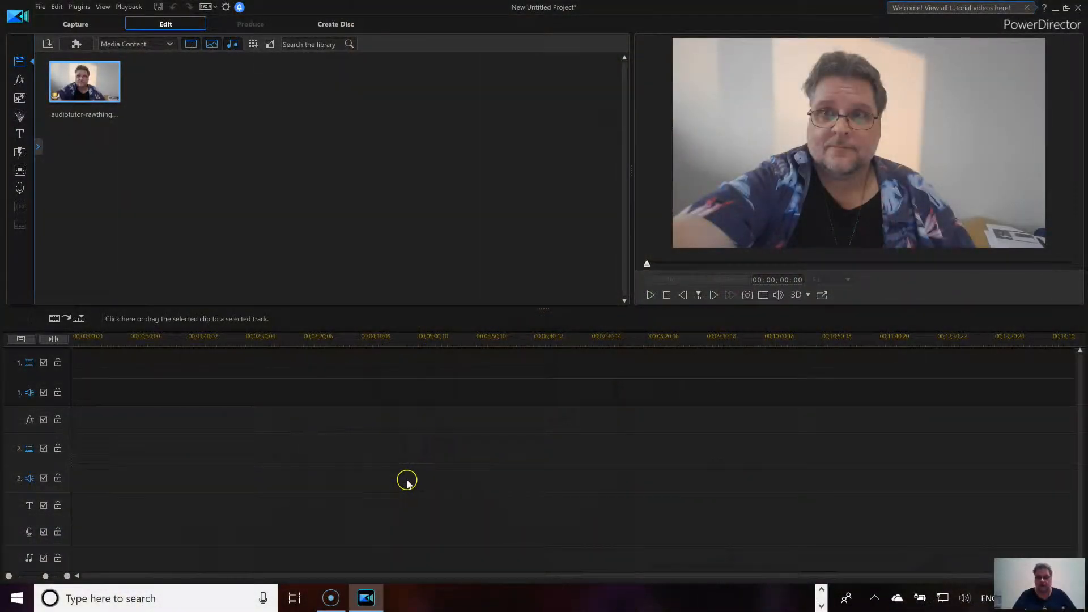
# Step: Switch to Chrome and open the free music list of the Audio Library through YouTube Studio's other features
pyautogui.click(822, 587)
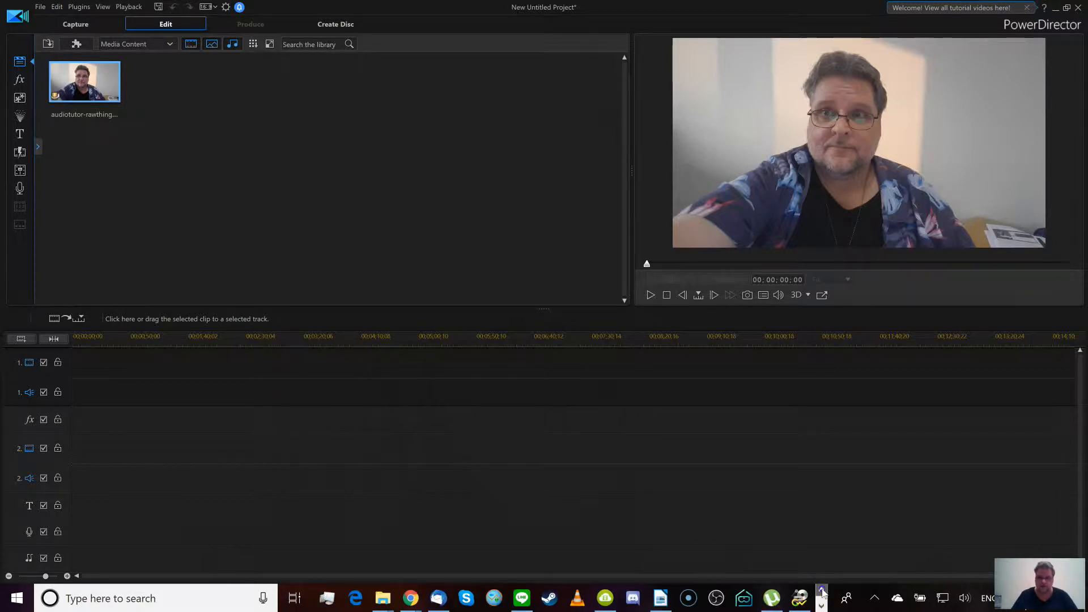
pyautogui.moveTo(409, 602)
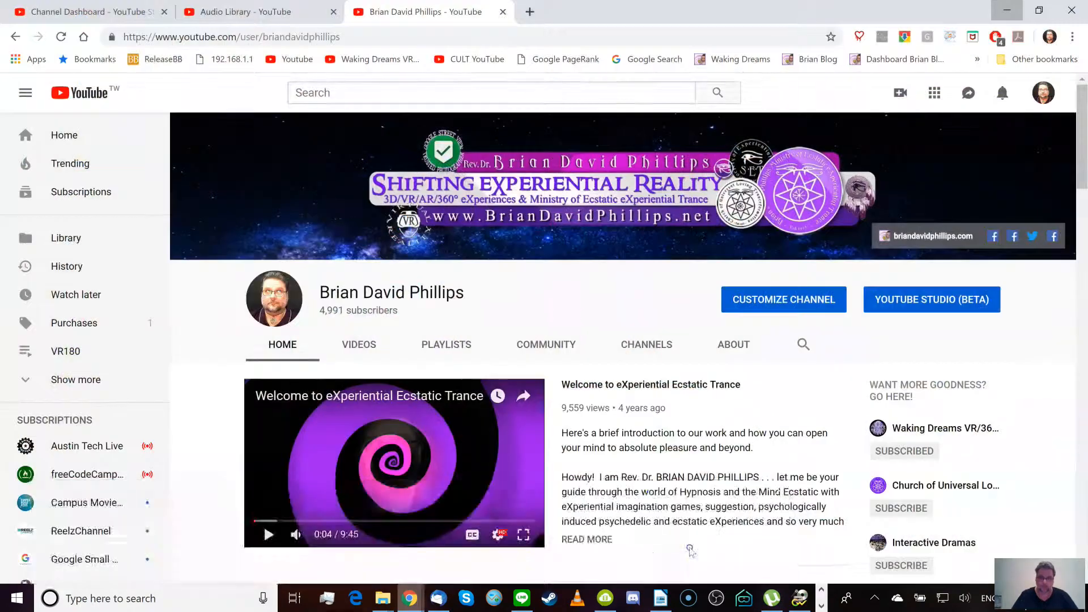
pyautogui.click(687, 569)
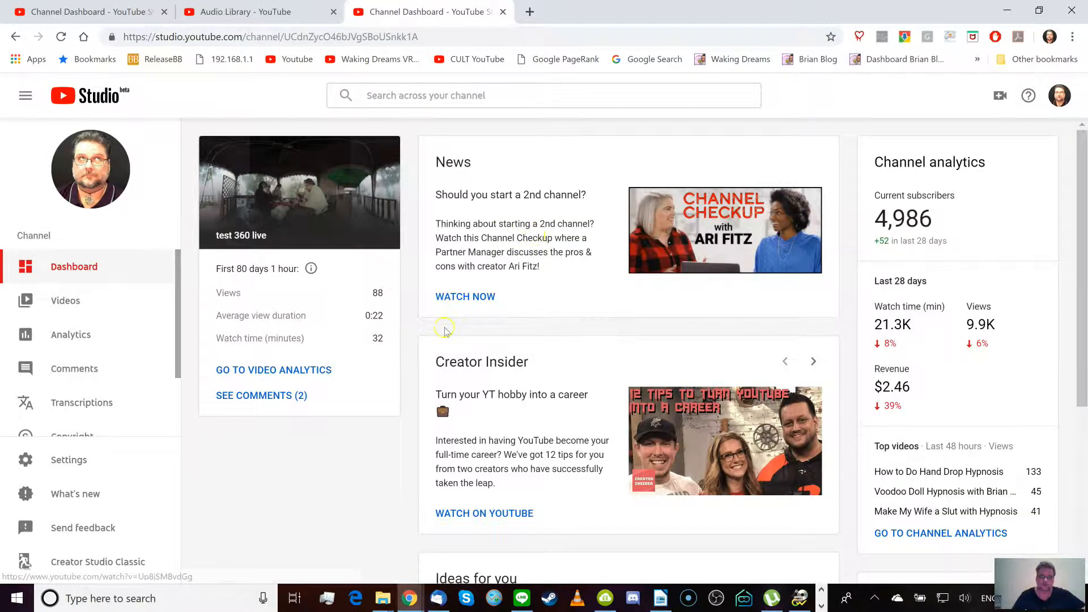
pyautogui.moveTo(175, 378); pyautogui.dragTo(175, 437)
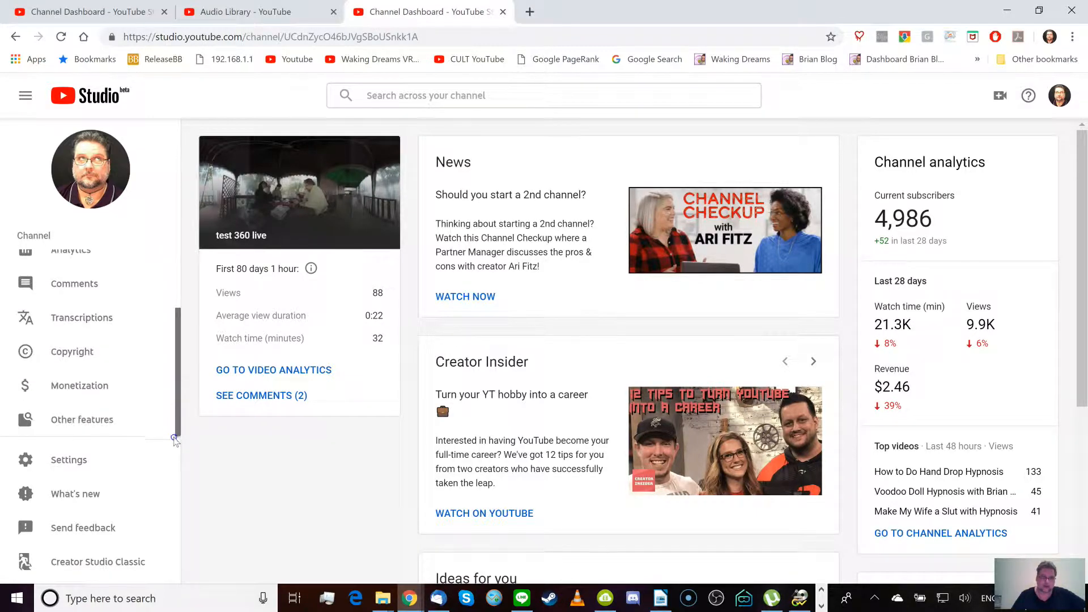
pyautogui.click(69, 420)
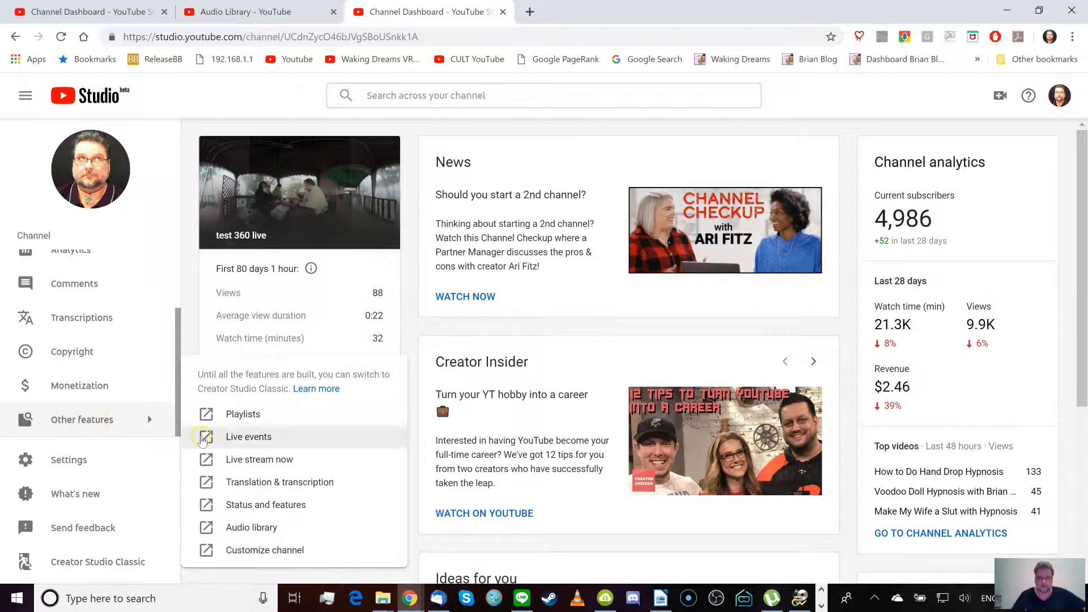
pyautogui.click(250, 527)
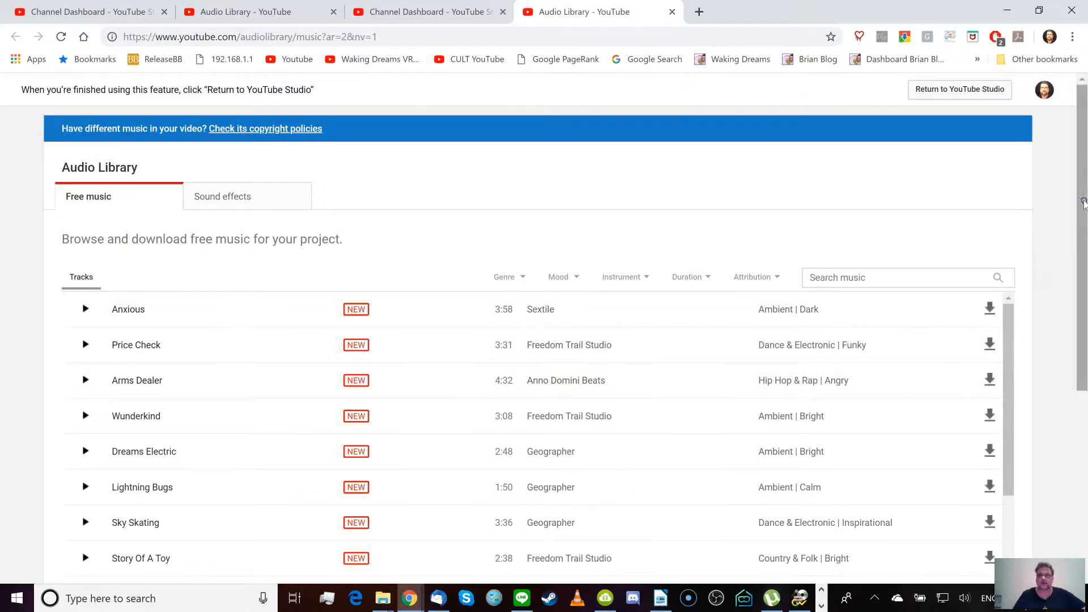
pyautogui.scroll(-1, 1083, 203)
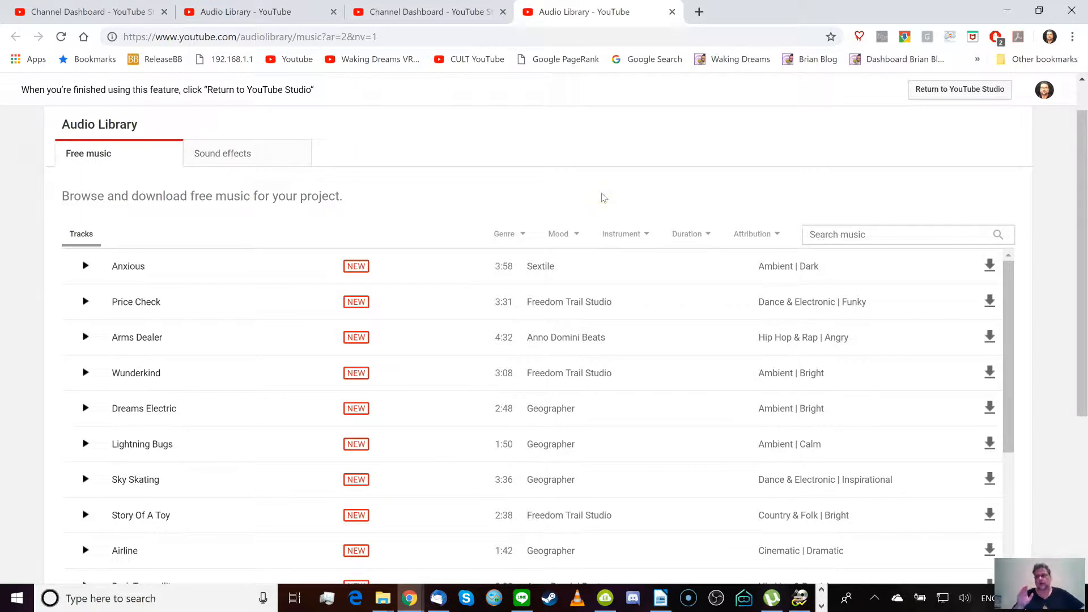
# Step: Check the length of audiotutor-rawthing.mp4 in File Explorer and return to the Audio Library page
pyautogui.click(382, 598)
pyautogui.click(664, 533)
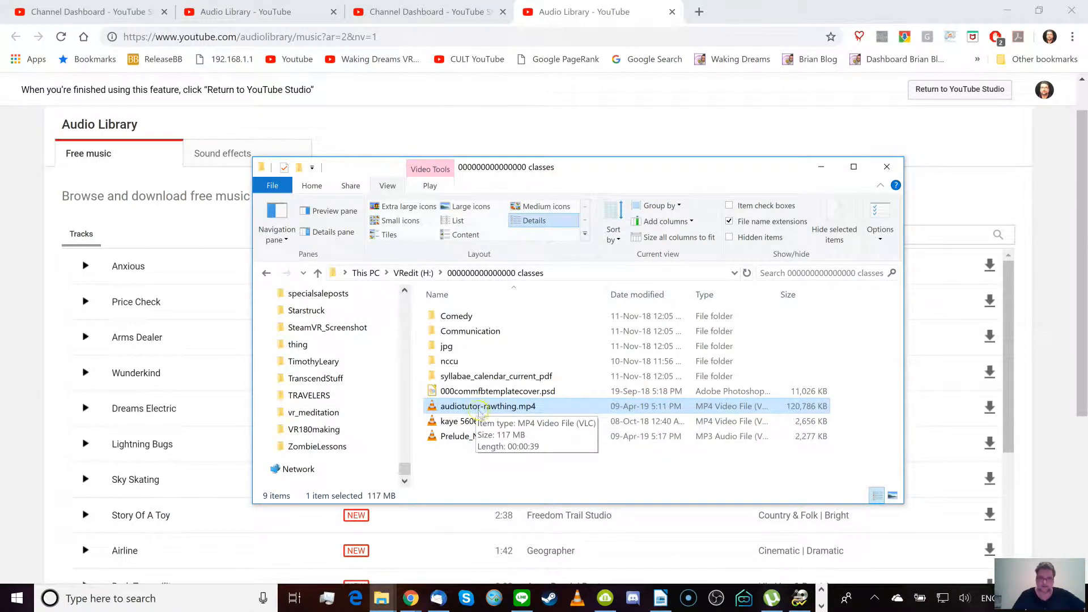
pyautogui.click(587, 135)
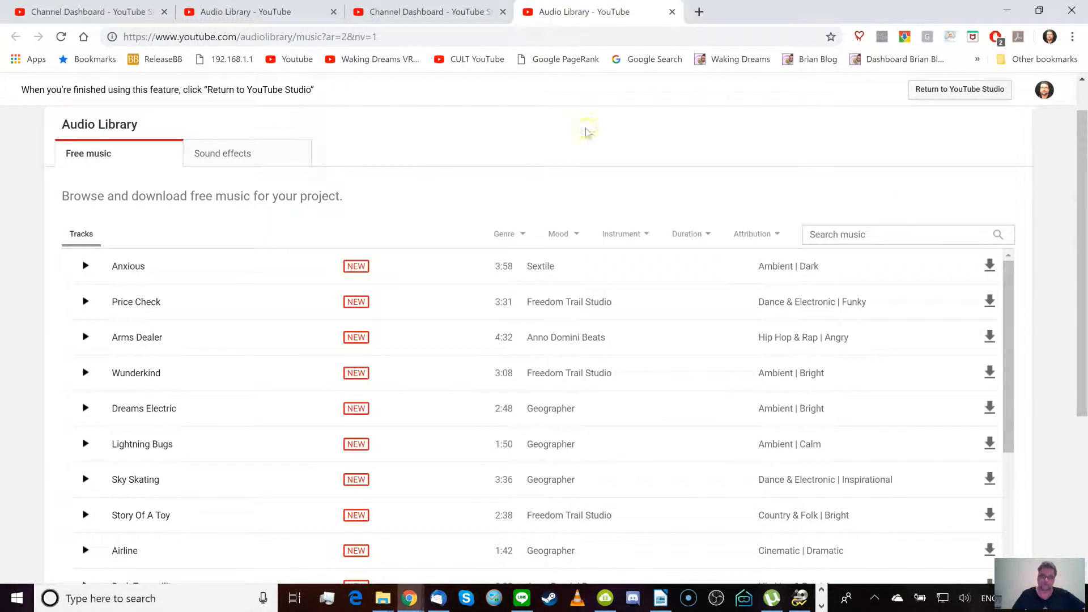
# Step: Filter the free music to durations of :30 - 1:00 and preview the track Prelude No. 2
pyautogui.click(708, 235)
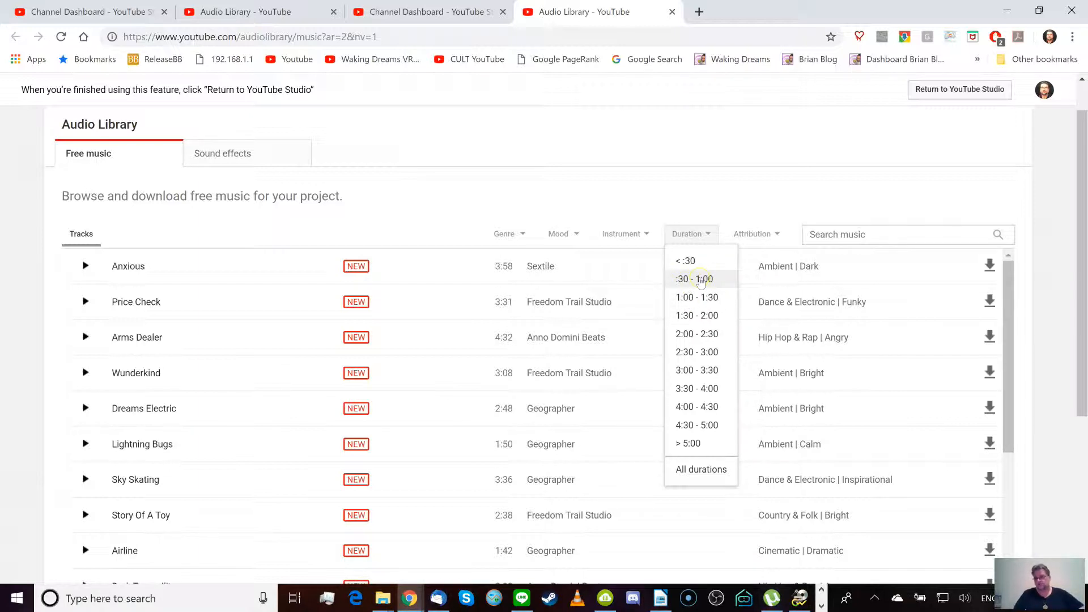
pyautogui.click(700, 280)
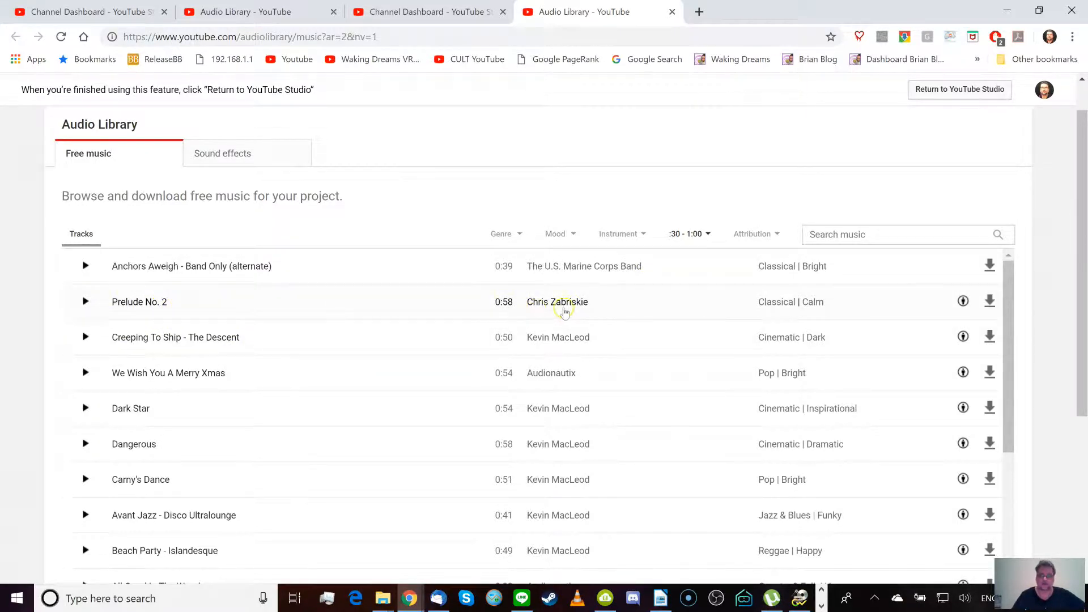
pyautogui.click(85, 303)
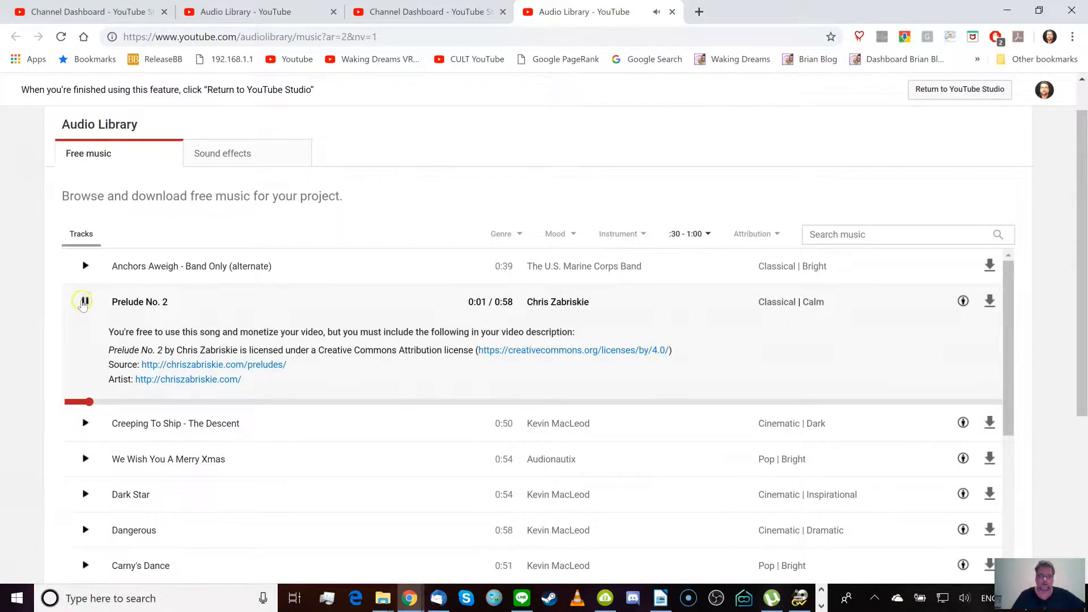
pyautogui.click(83, 302)
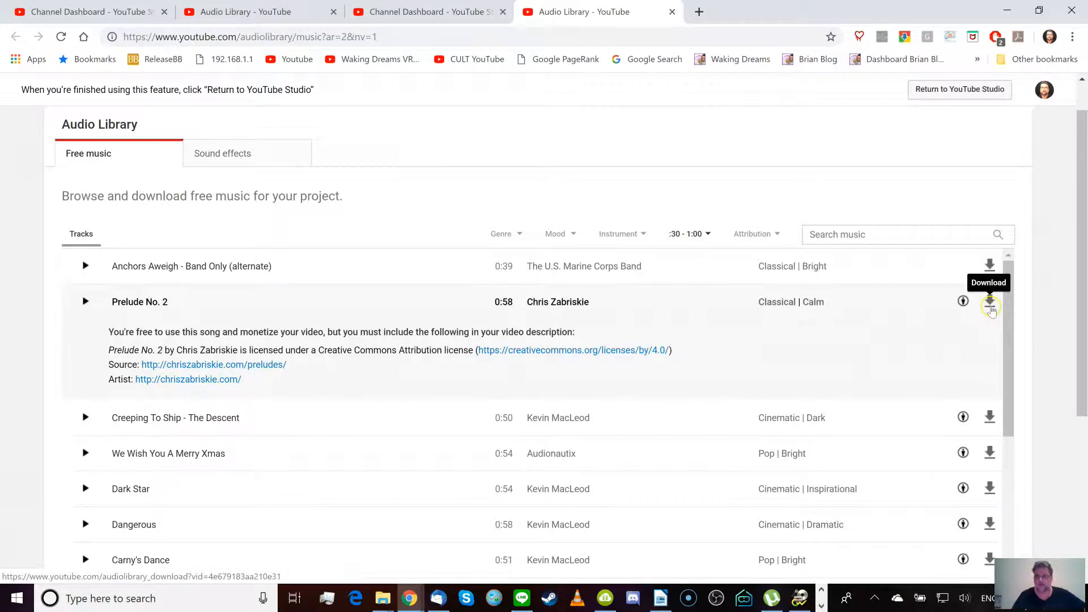
# Step: Switch back to PowerDirector and import Prelude_No_2.mp3 from the classes folder into the media library
pyautogui.click(1004, 12)
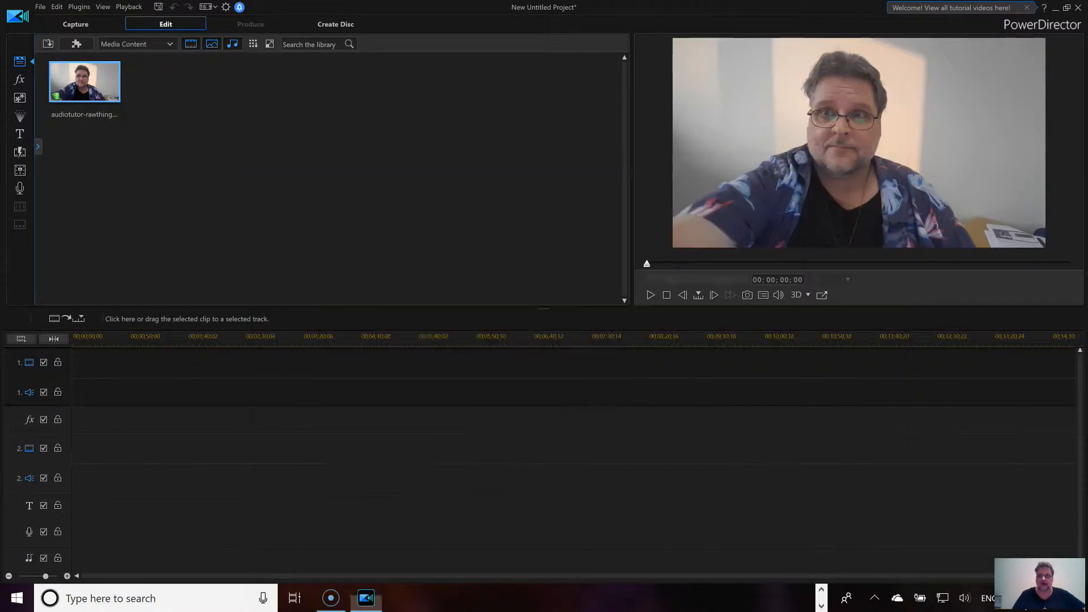
pyautogui.click(44, 48)
pyautogui.click(68, 59)
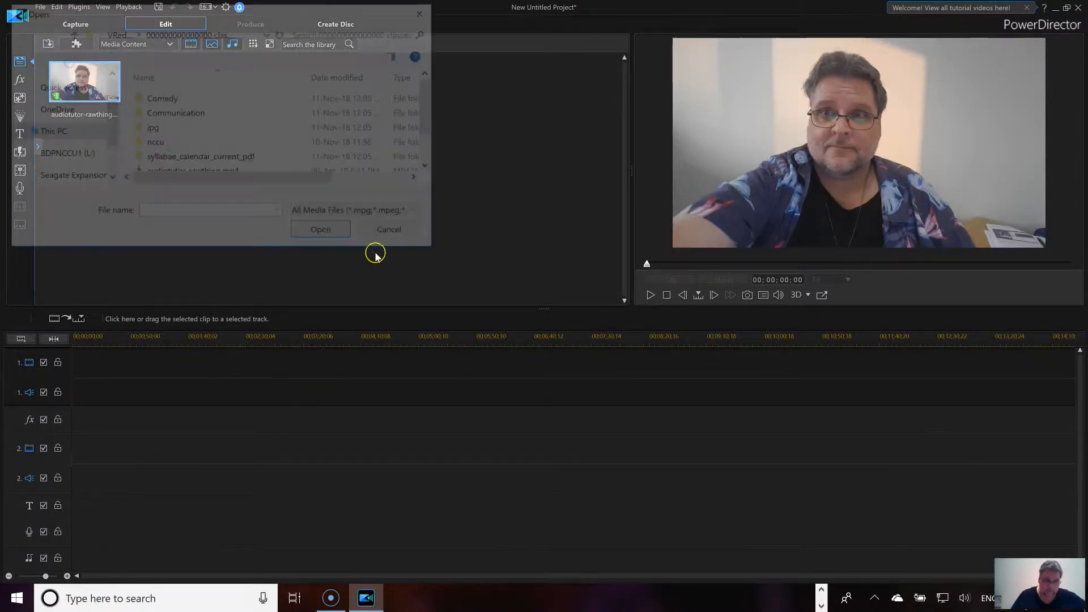
pyautogui.click(433, 156)
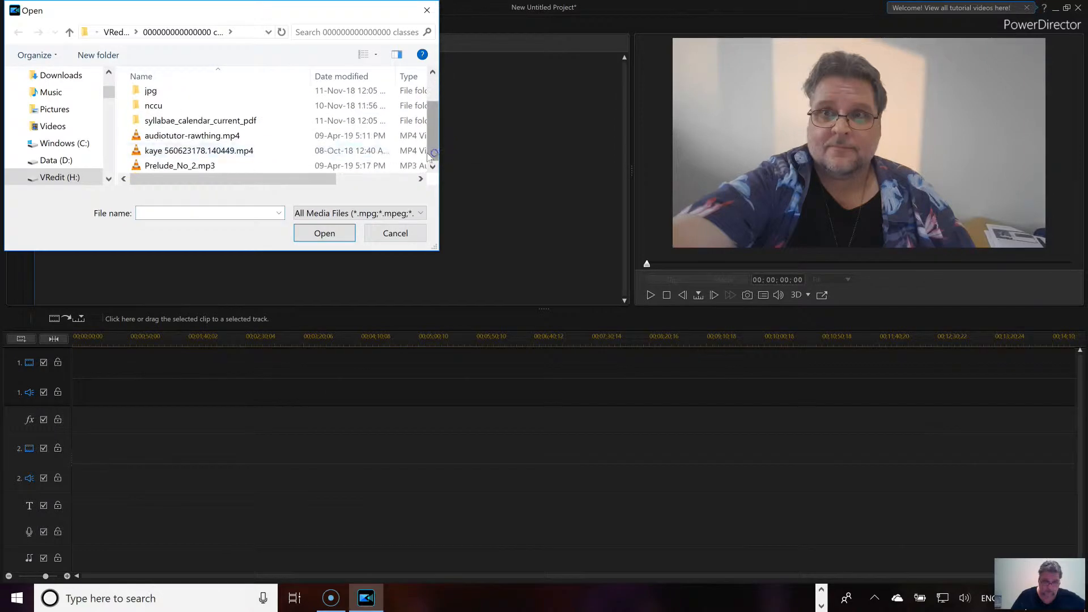
pyautogui.click(172, 165)
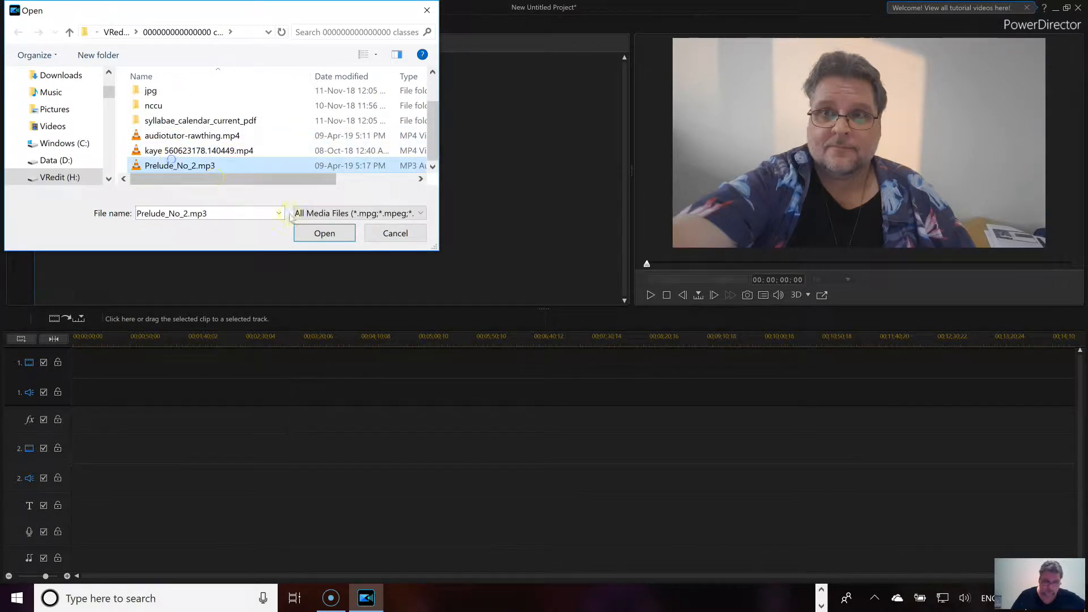
pyautogui.click(324, 233)
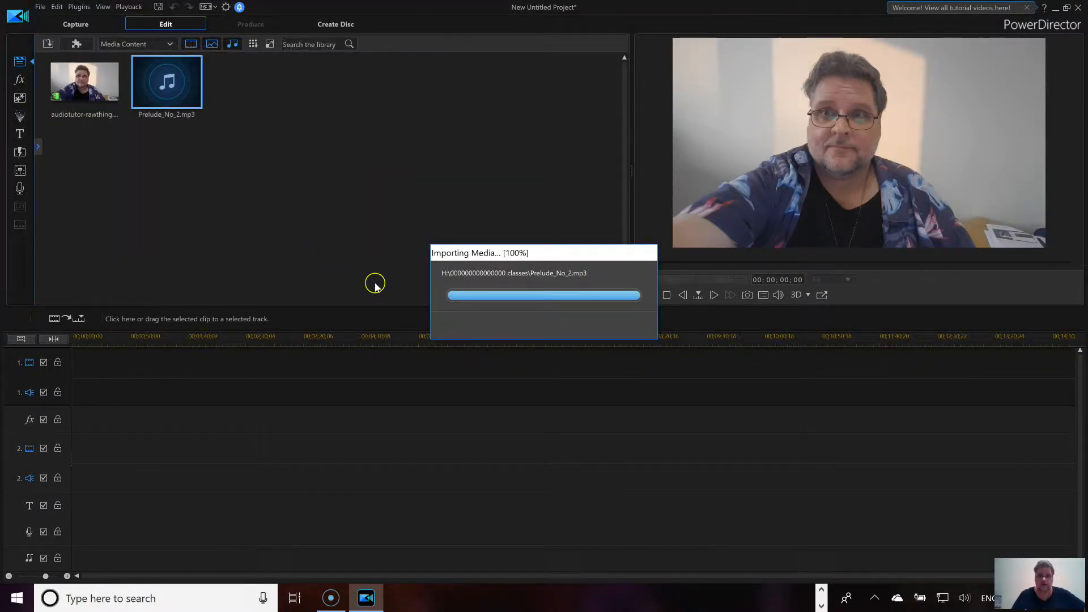
# Step: Place the audiotutor-rawthing clip at the start of video track 1
pyautogui.moveTo(89, 86); pyautogui.dragTo(58, 368)
pyautogui.moveTo(180, 349); pyautogui.dragTo(175, 342)
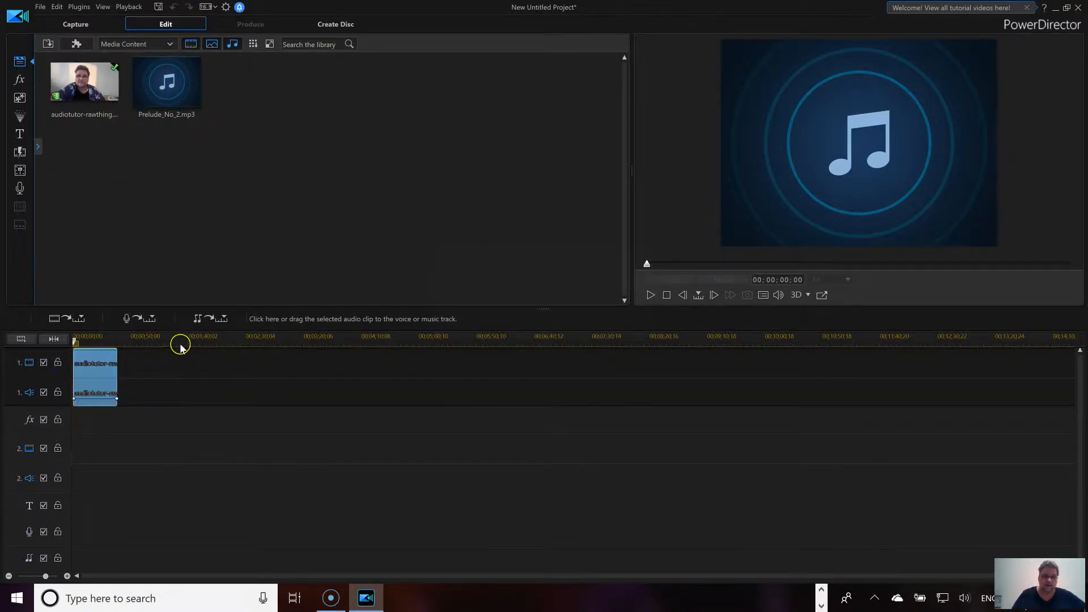
pyautogui.moveTo(281, 342); pyautogui.dragTo(979, 329)
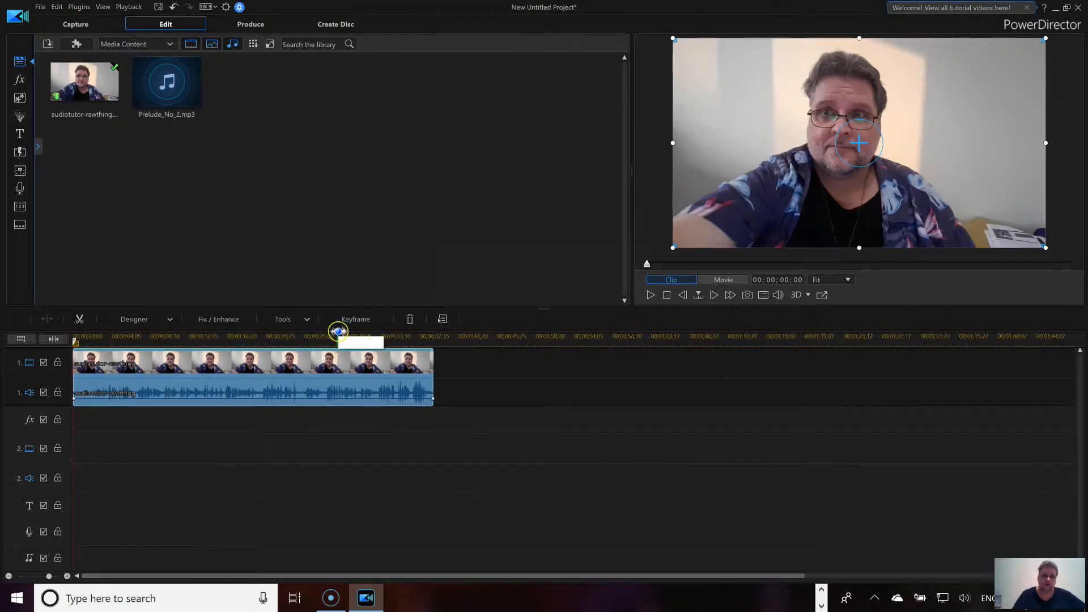
pyautogui.moveTo(323, 338)
pyautogui.mouseDown()
pyautogui.moveTo(674, 330)
pyautogui.moveTo(611, 338)
pyautogui.mouseUp()
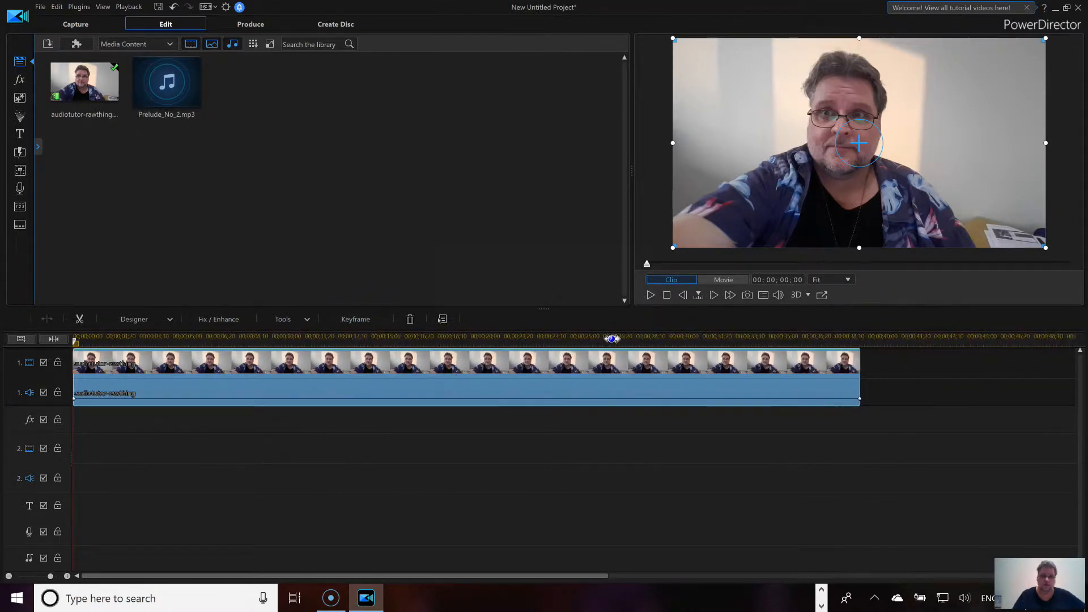
pyautogui.click(112, 106)
pyautogui.moveTo(98, 103); pyautogui.dragTo(57, 451)
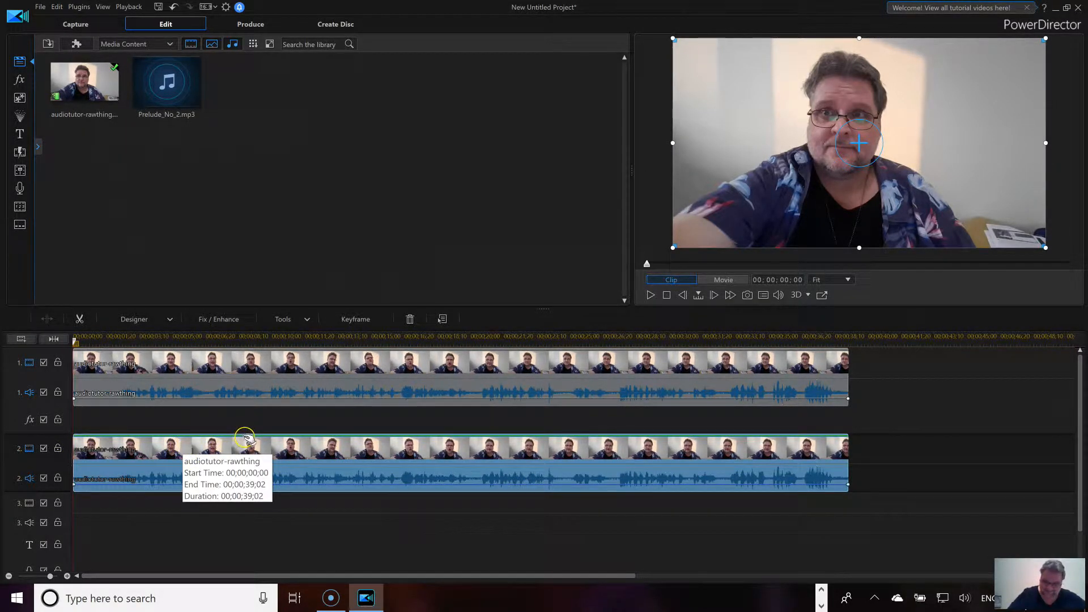
pyautogui.press('Delete')
# Step: Place Prelude_No_2.mp3 at the start of audio track 2 and move the playhead to the end of the video clip
pyautogui.moveTo(172, 99); pyautogui.dragTo(56, 444)
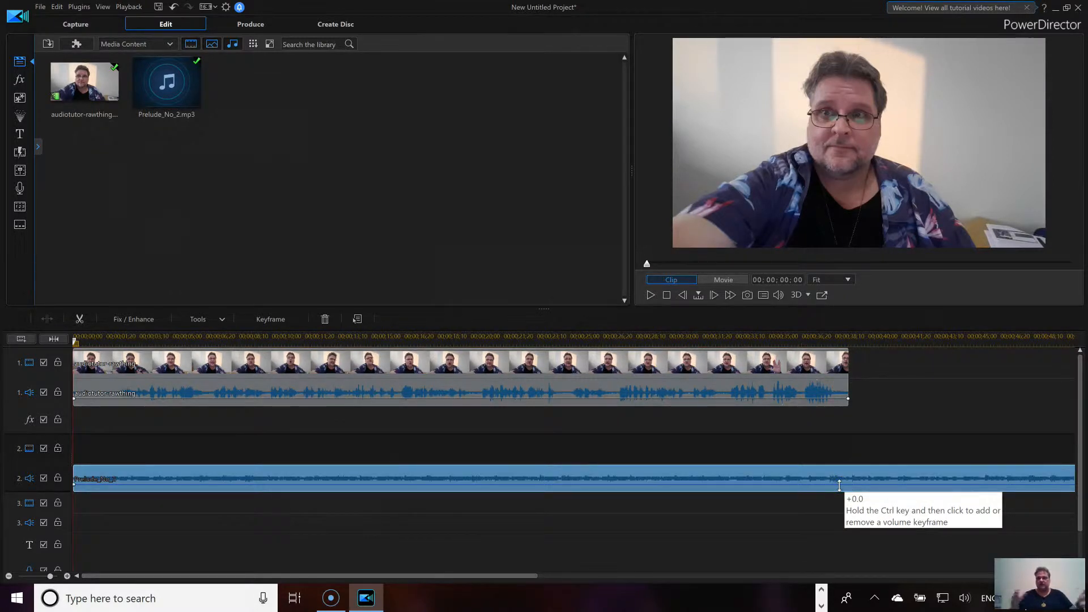
pyautogui.click(660, 376)
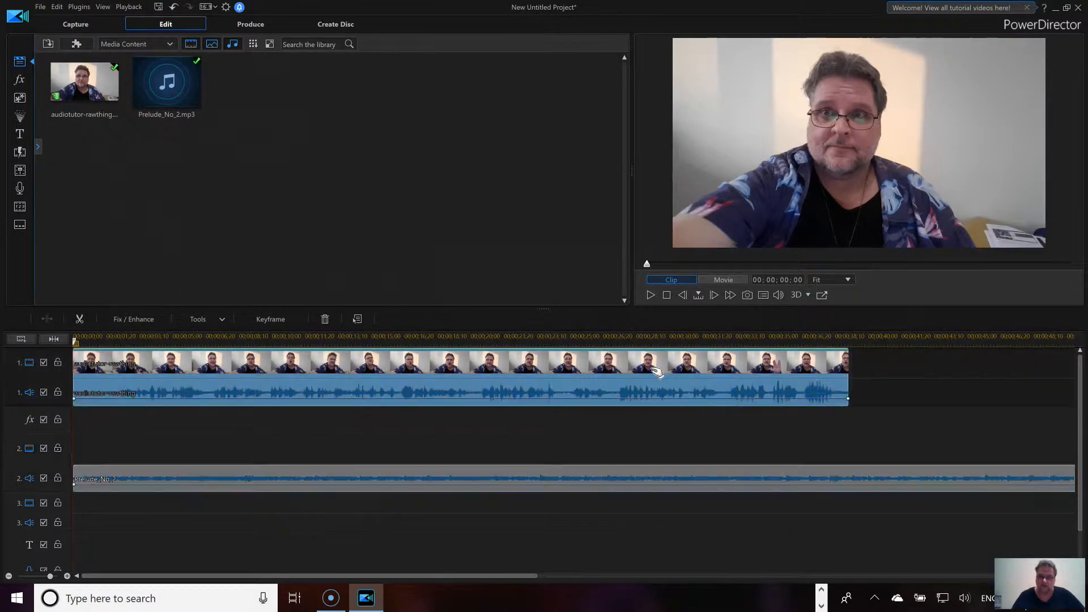
pyautogui.moveTo(648, 266); pyautogui.dragTo(1085, 265)
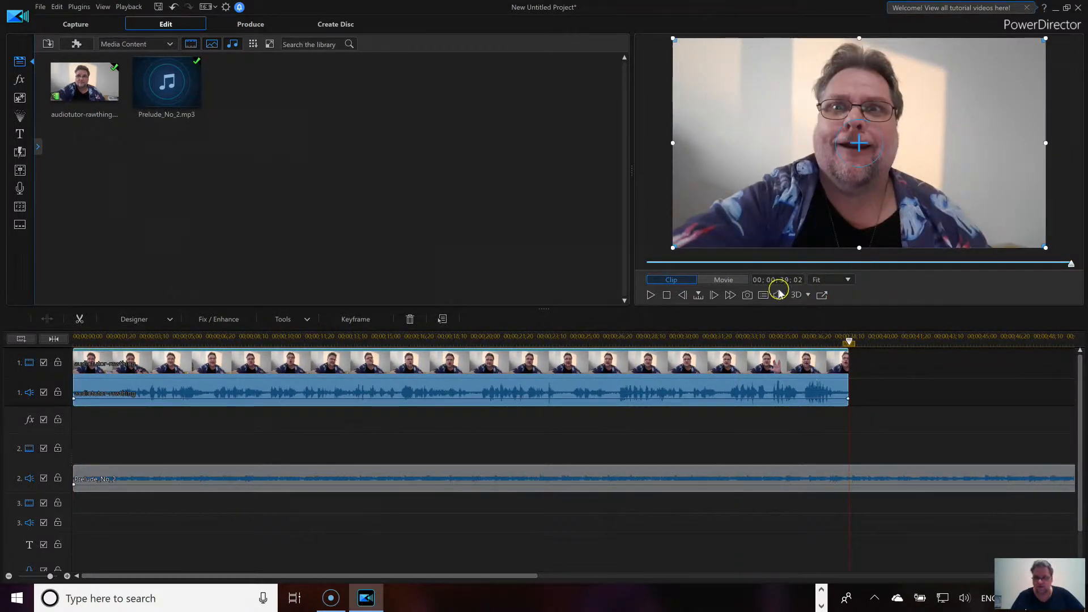
# Step: Play the project from the start to preview the video clip together with the background music
pyautogui.click(759, 486)
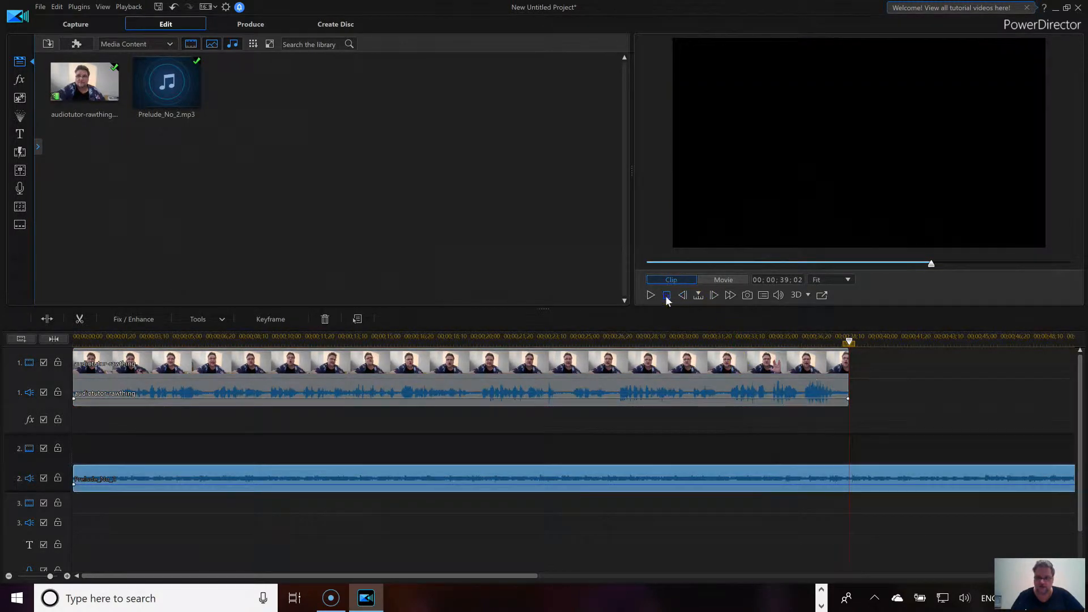
pyautogui.click(667, 296)
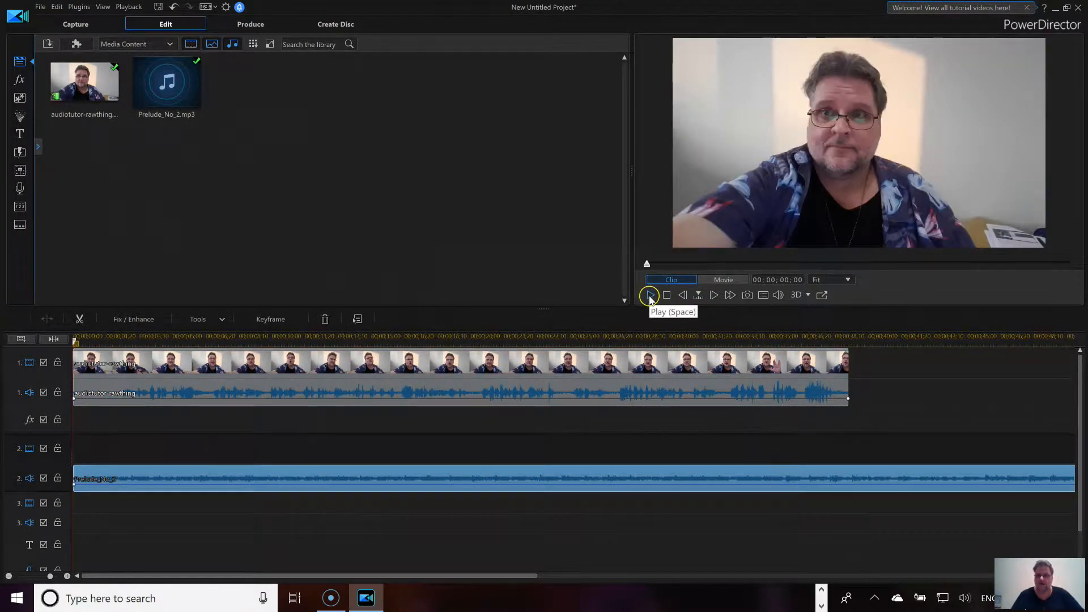
pyautogui.click(650, 295)
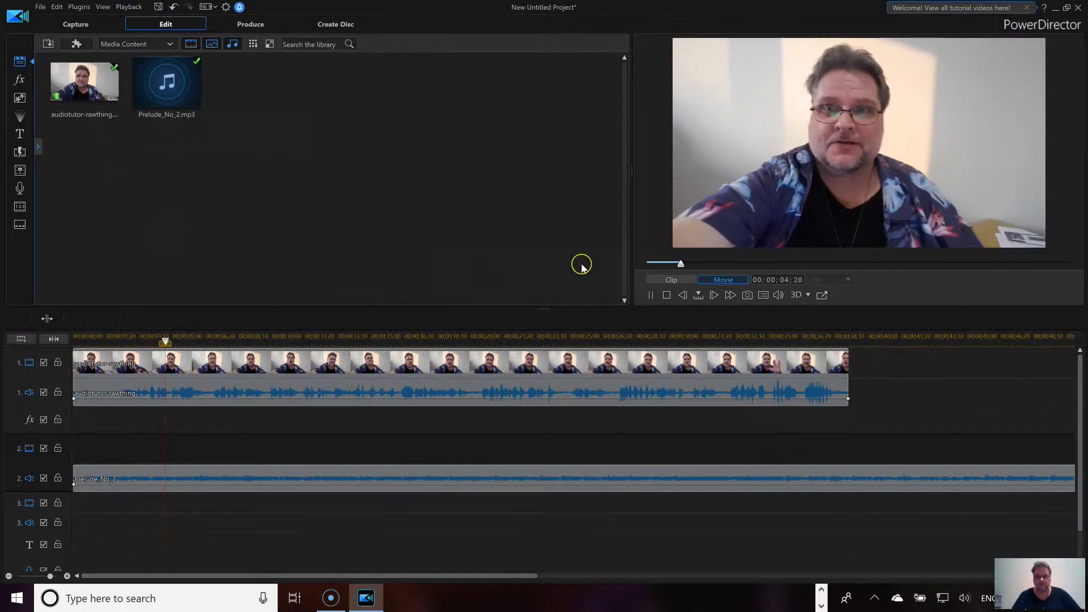
pyautogui.click(666, 295)
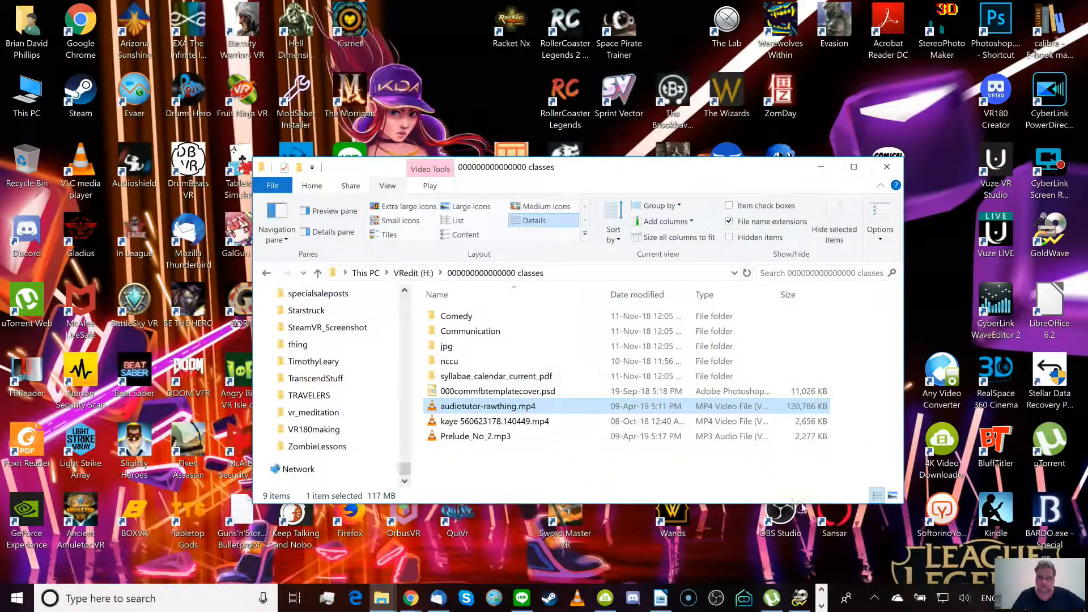
# Step: Launch GoldWave, dismiss its help, and open Prelude_No_2.mp3 from the classes folder on VRedit (H:) in a maximized sound window
pyautogui.doubleClick(1048, 234)
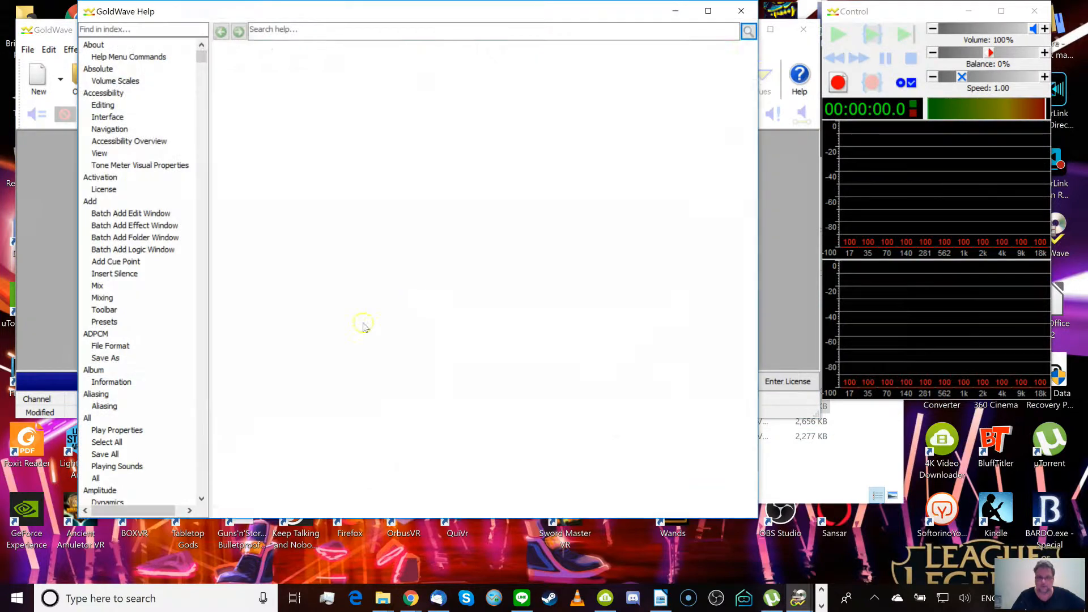
pyautogui.click(740, 11)
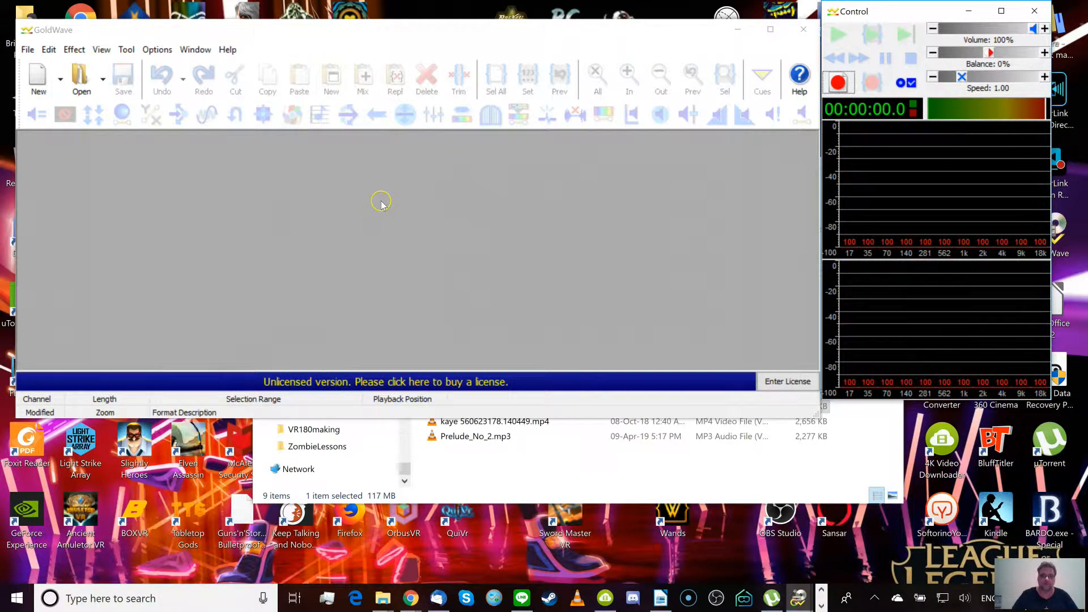
pyautogui.click(82, 82)
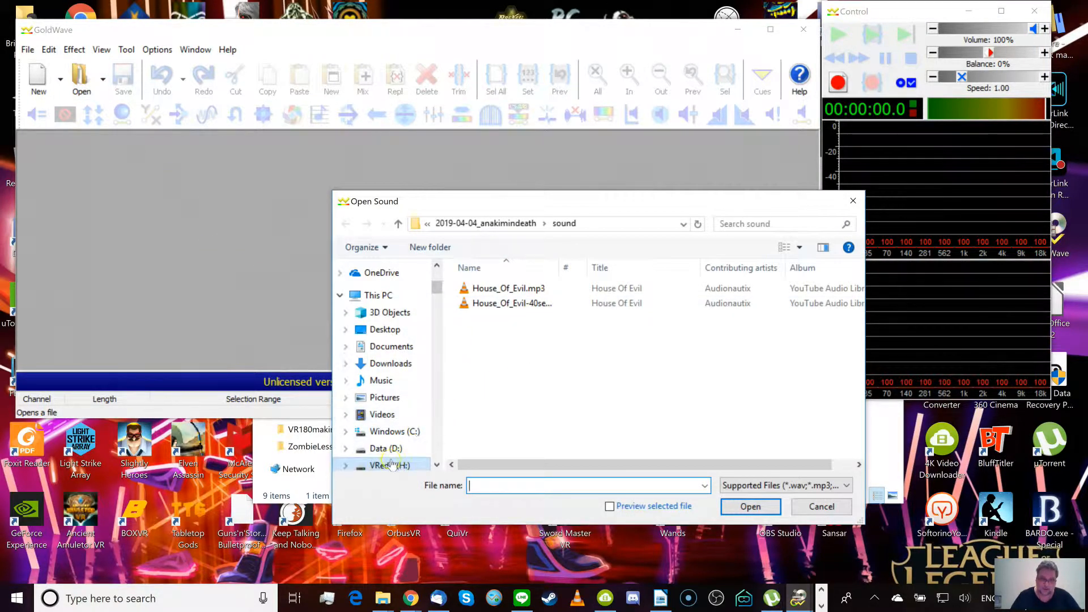
pyautogui.click(388, 464)
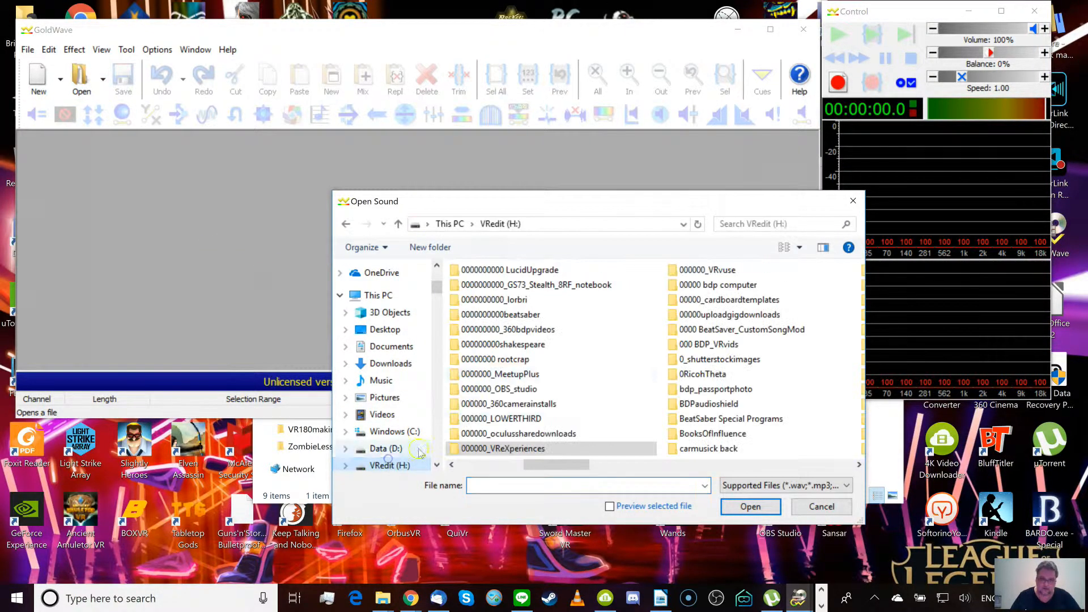
pyautogui.click(467, 467)
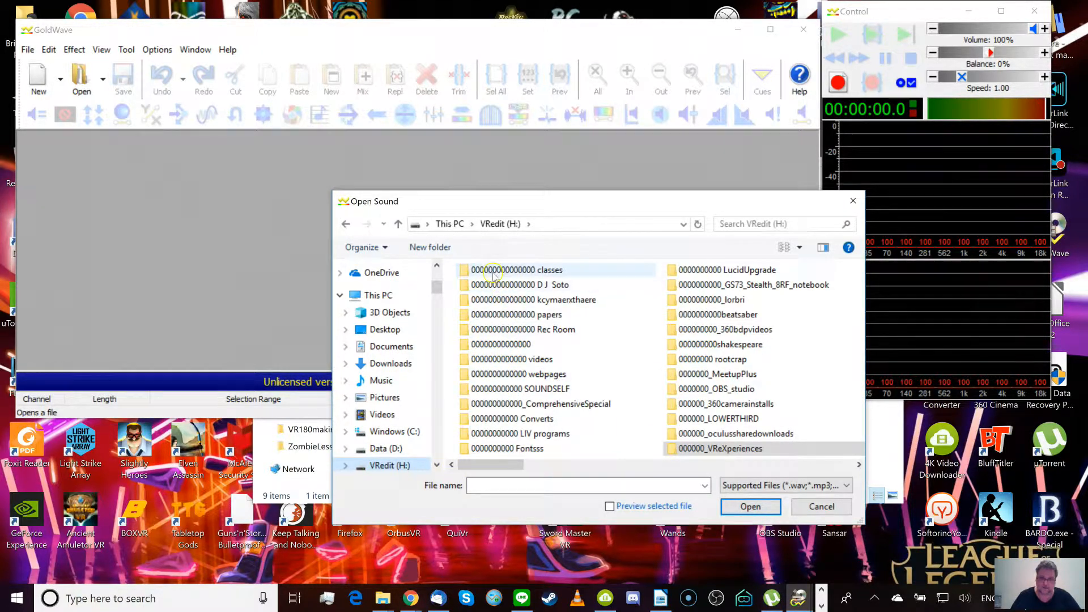
pyautogui.click(492, 272)
pyautogui.doubleClick(492, 273)
pyautogui.click(493, 392)
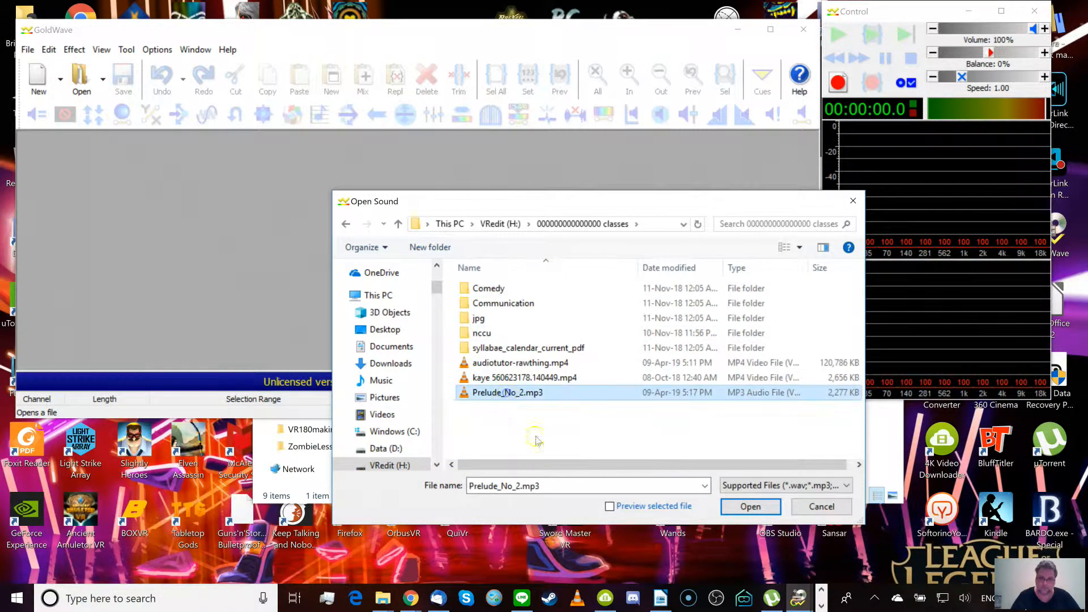
pyautogui.click(734, 509)
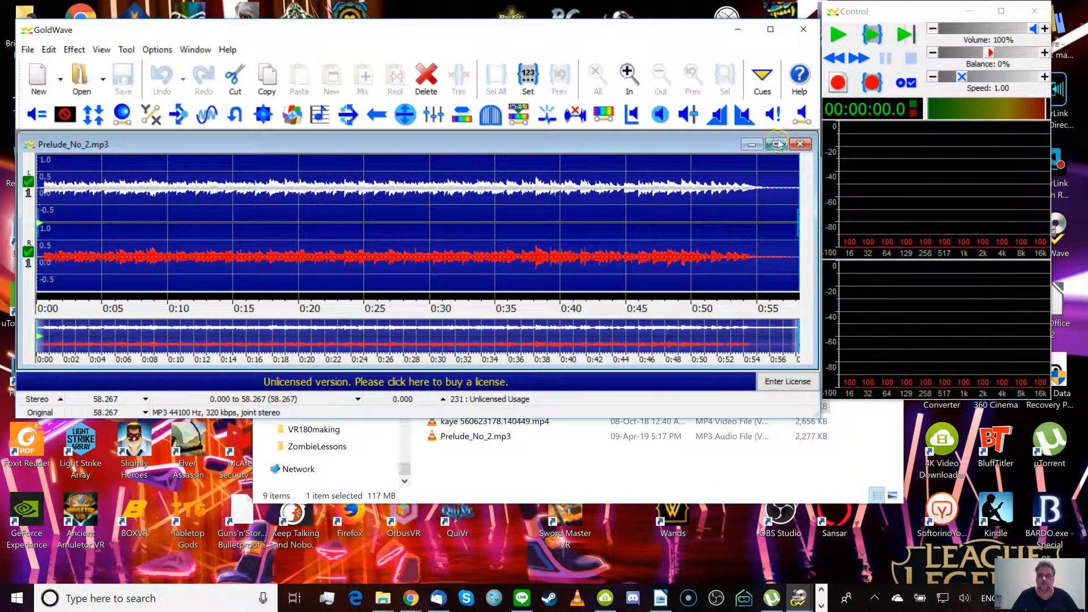
pyautogui.click(775, 144)
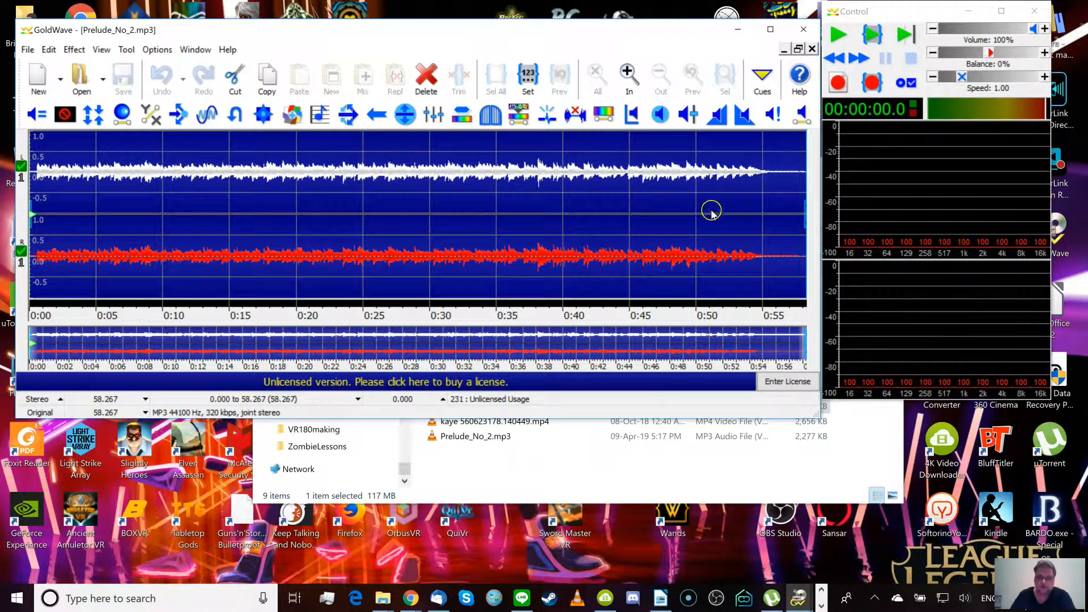
# Step: Delete the part of Prelude_No_2.mp3 from about 40.2 seconds to the end
pyautogui.click(565, 249)
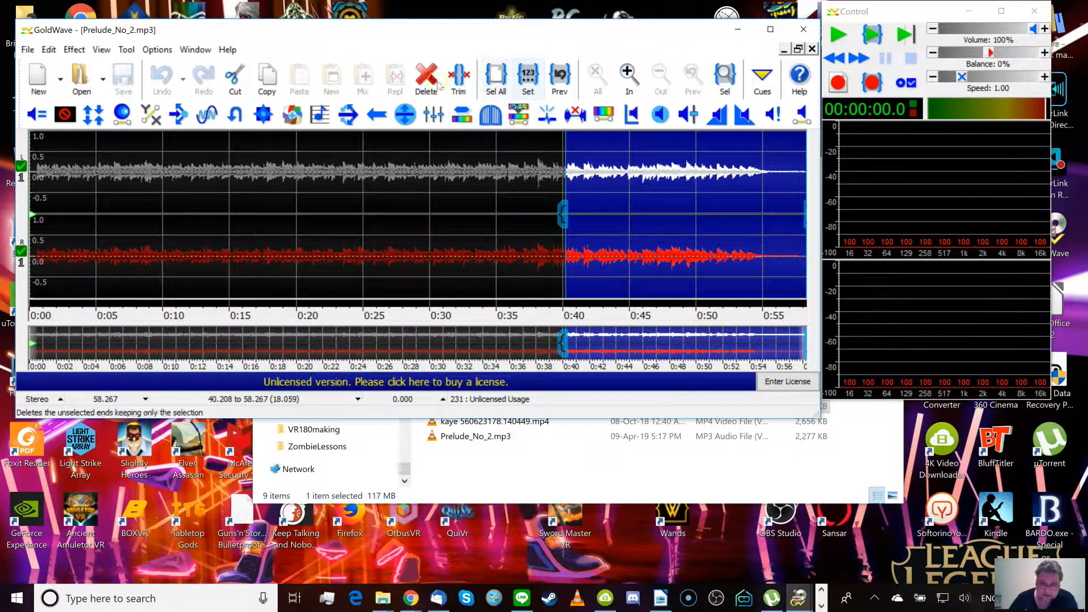
pyautogui.click(419, 93)
pyautogui.click(707, 251)
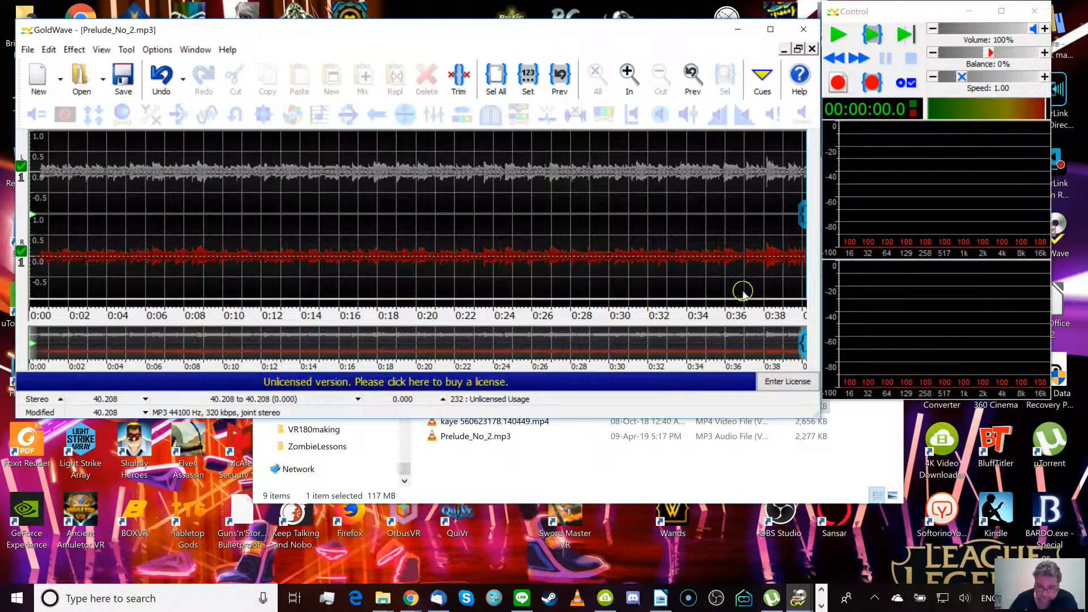
# Step: Trim the end of the track more closely by deleting everything after about 39.25 seconds
pyautogui.click(759, 284)
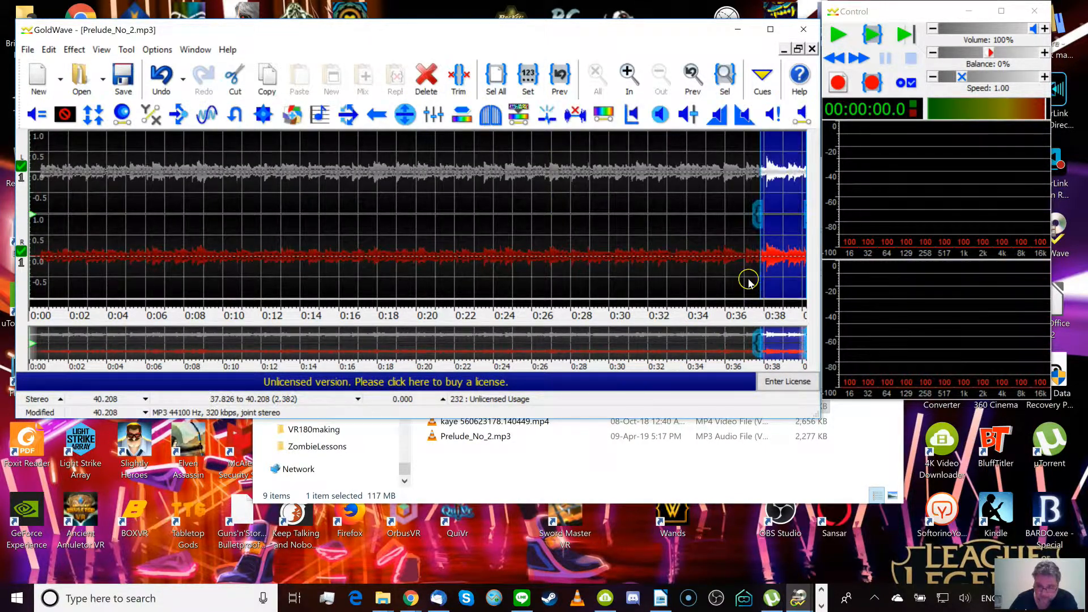
pyautogui.click(726, 79)
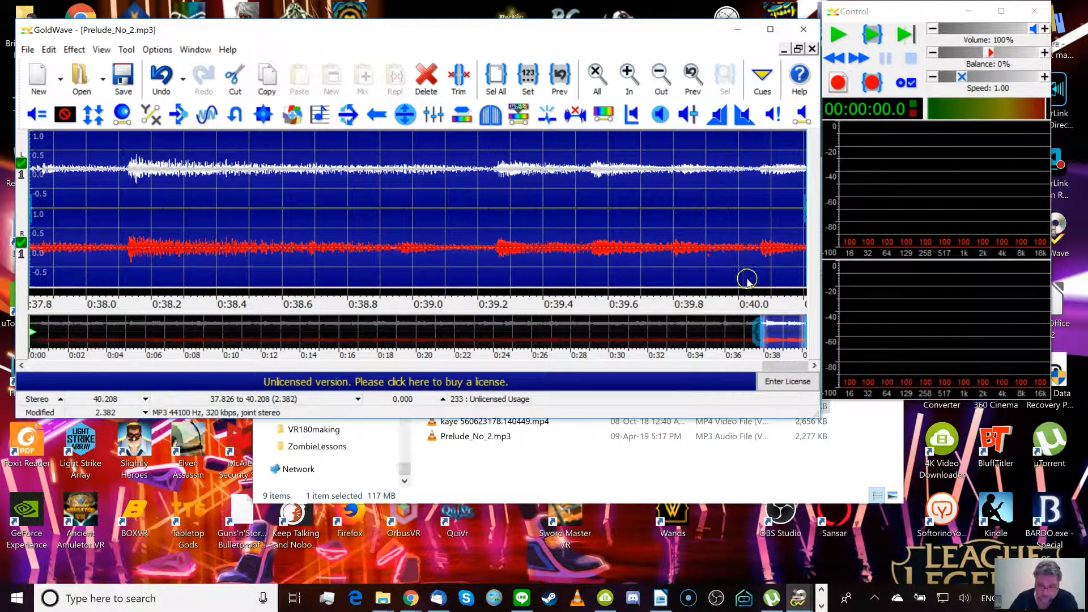
pyautogui.click(492, 275)
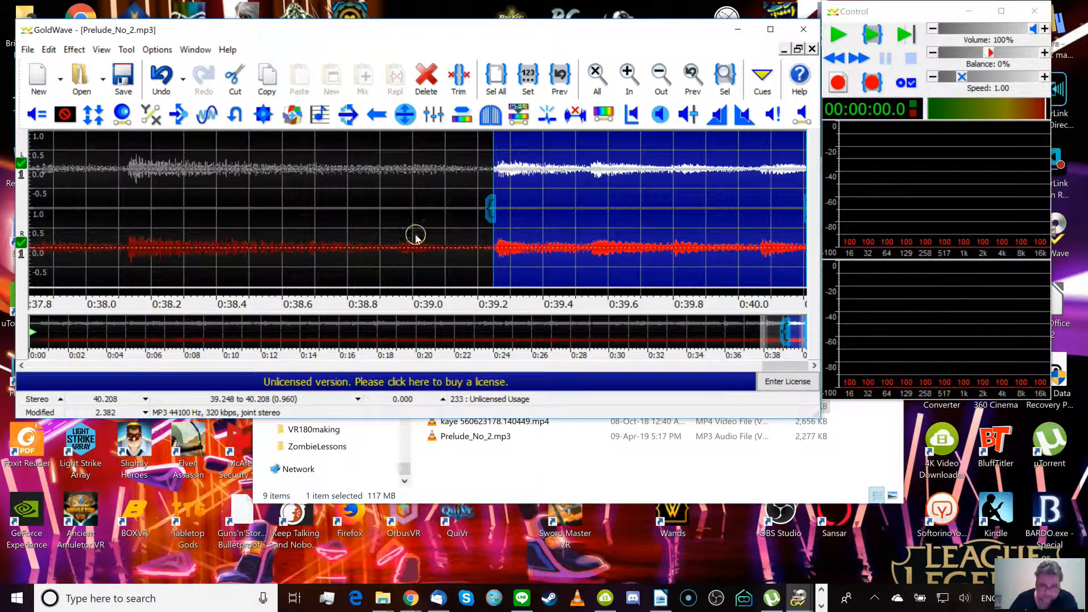
pyautogui.click(426, 79)
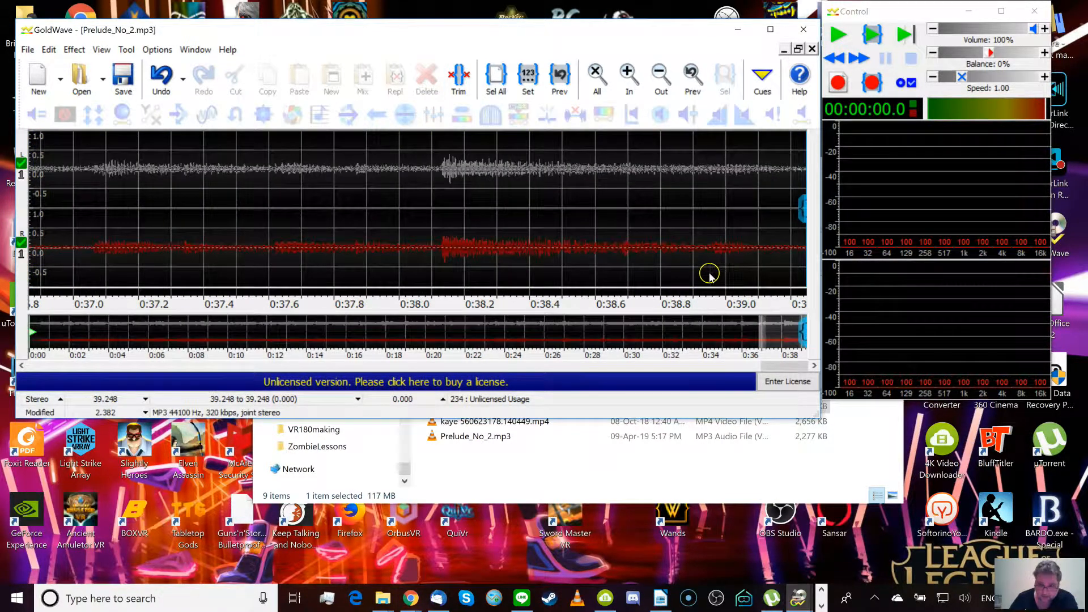
# Step: Delete the remaining tail of the track after about 39.02 seconds
pyautogui.click(710, 275)
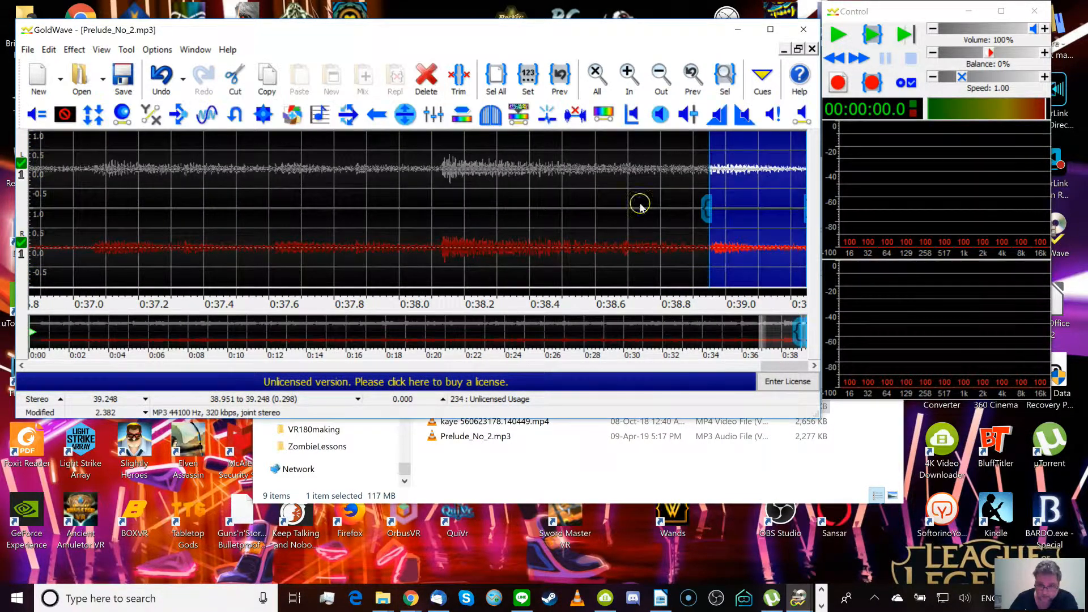
pyautogui.click(725, 83)
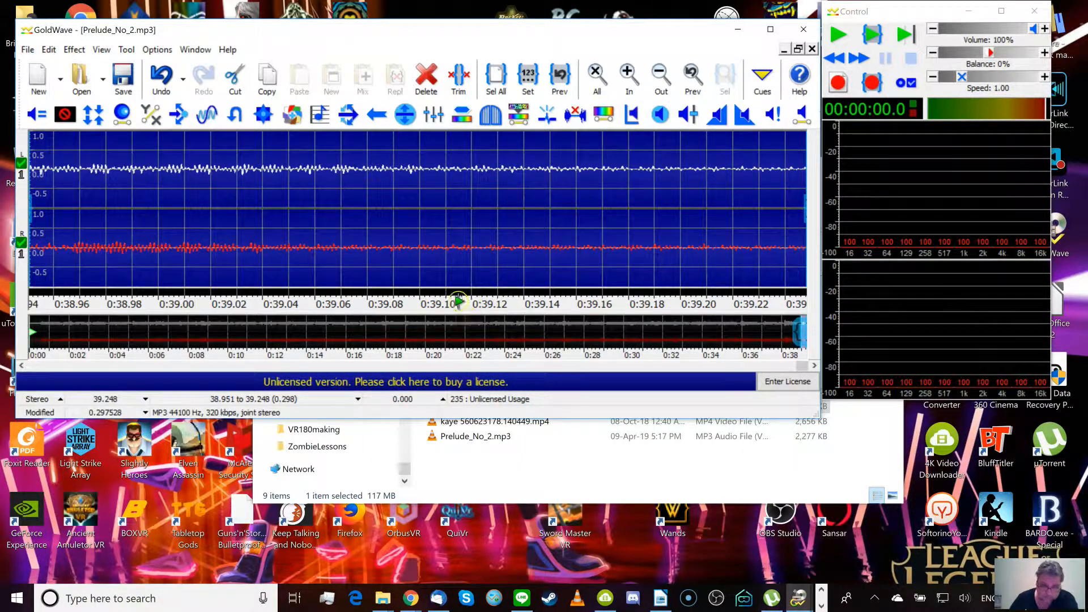
pyautogui.click(209, 279)
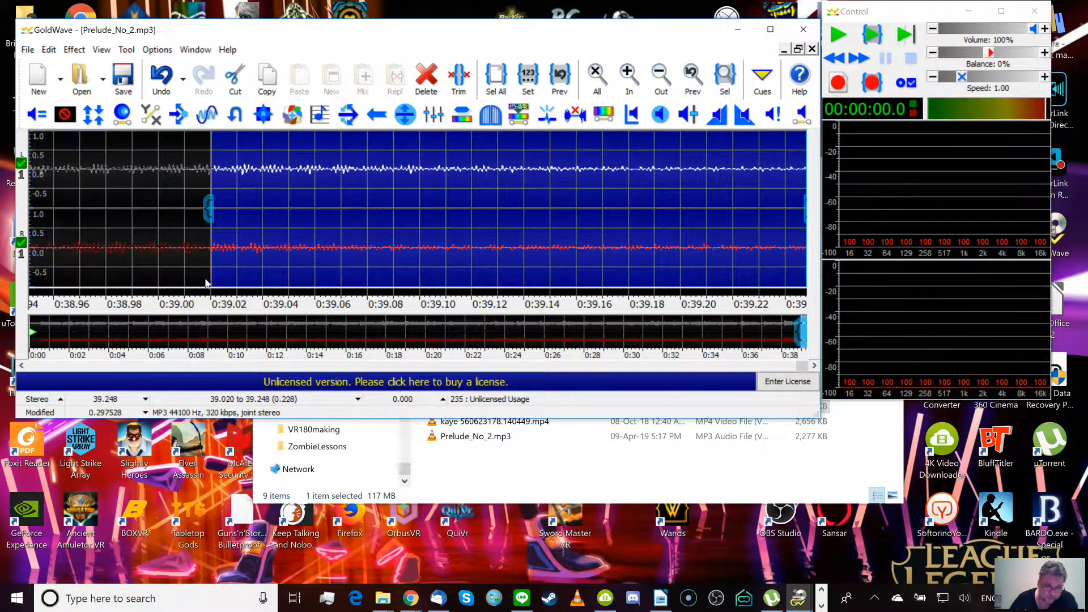
pyautogui.click(426, 79)
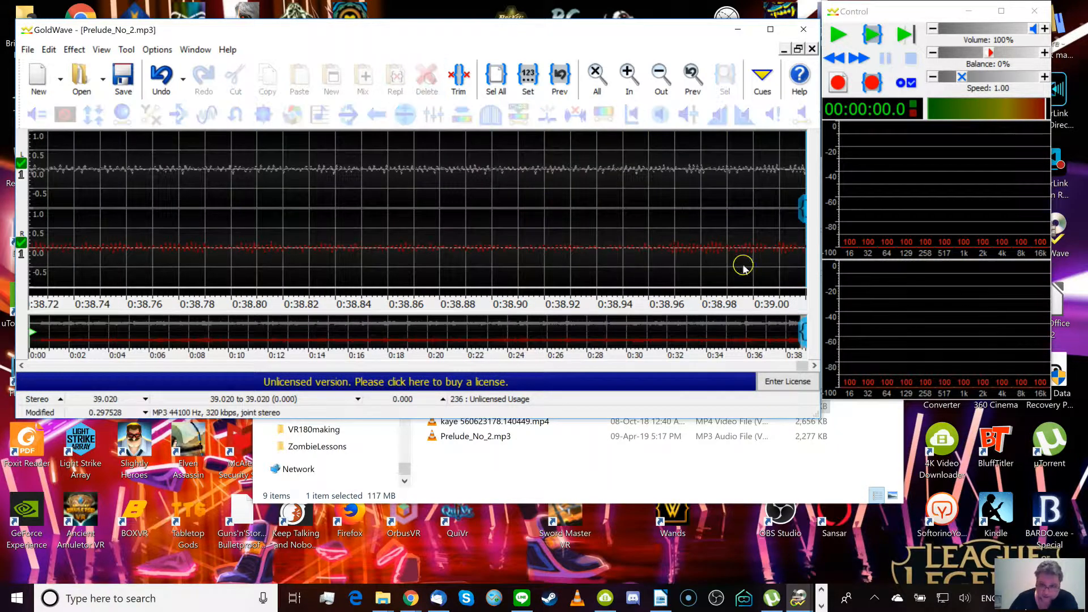
# Step: Apply a linear Fade Out to the last 3 seconds of the track, from about 36.03 seconds to the end
pyautogui.click(496, 79)
pyautogui.click(596, 76)
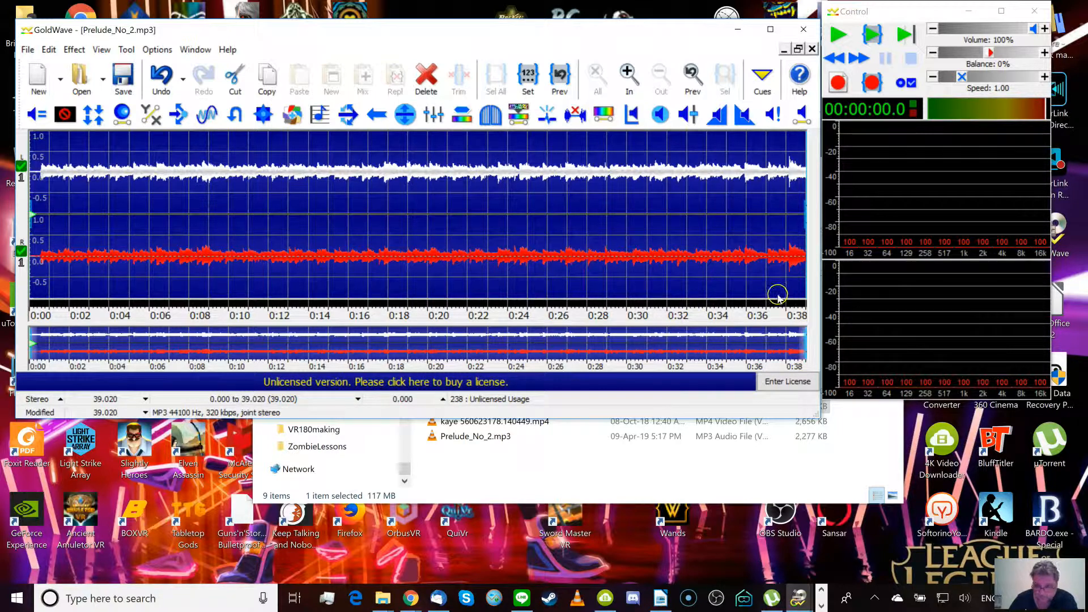
pyautogui.click(746, 285)
pyautogui.click(73, 50)
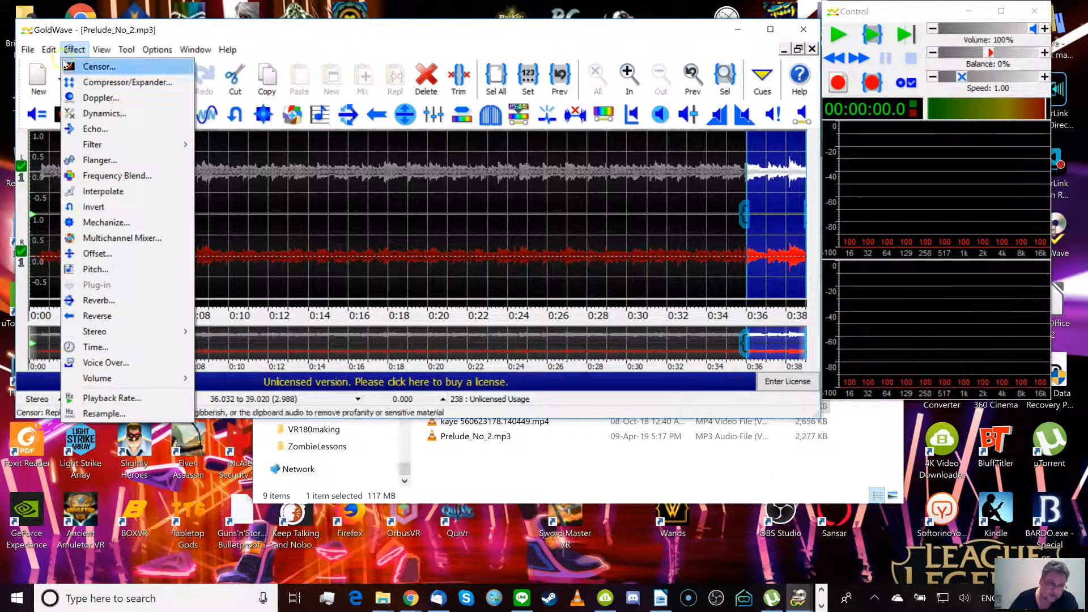
pyautogui.moveTo(141, 378)
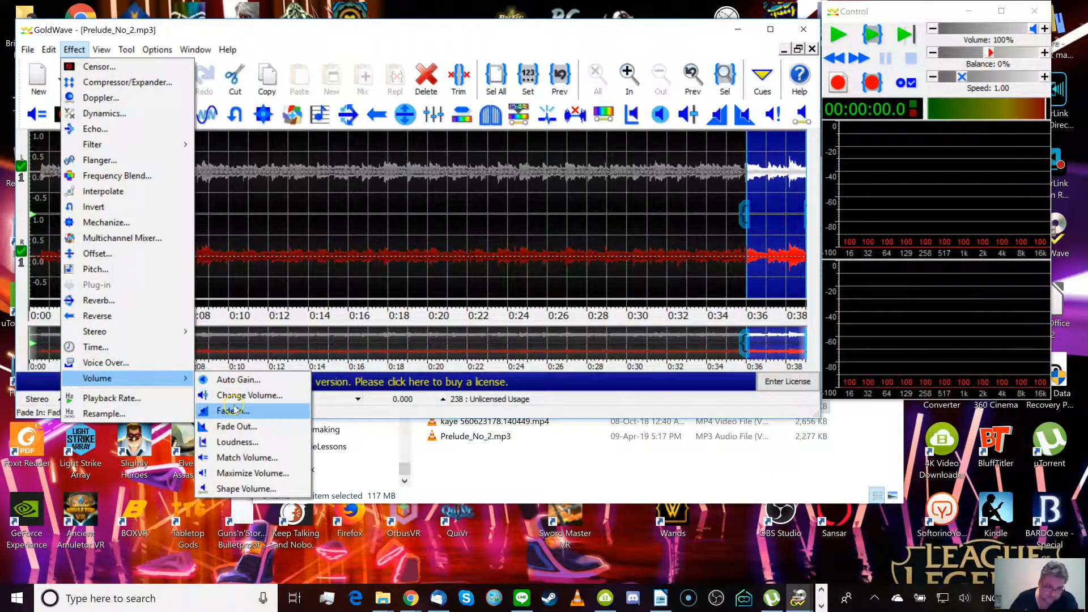
pyautogui.click(233, 426)
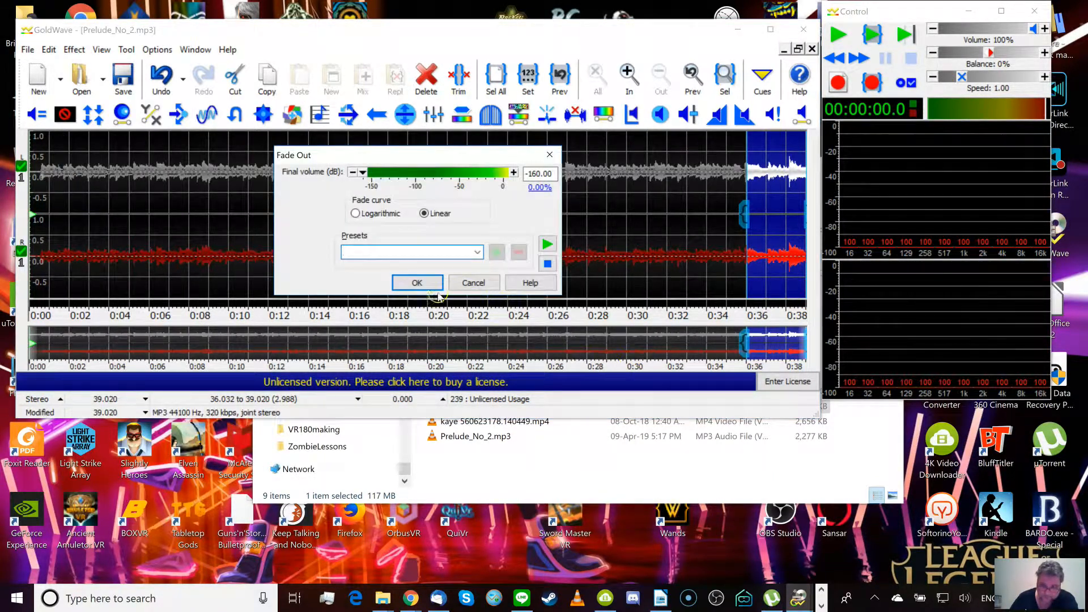
pyautogui.click(417, 282)
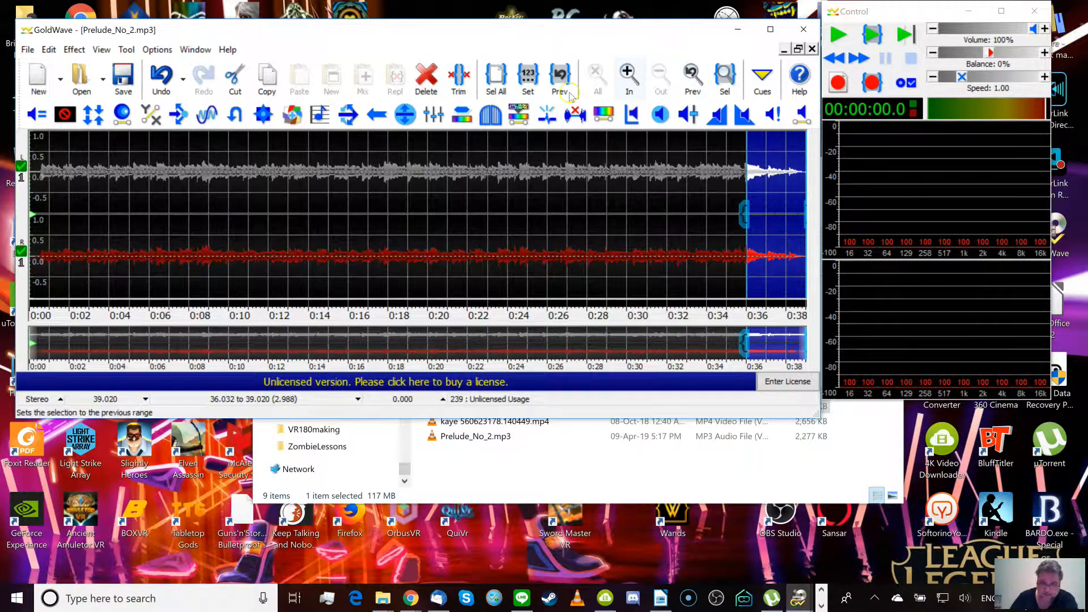
# Step: Select the whole track and save it in the classes folder in Wave format as Prelude_No_2-39sec.wav
pyautogui.click(496, 79)
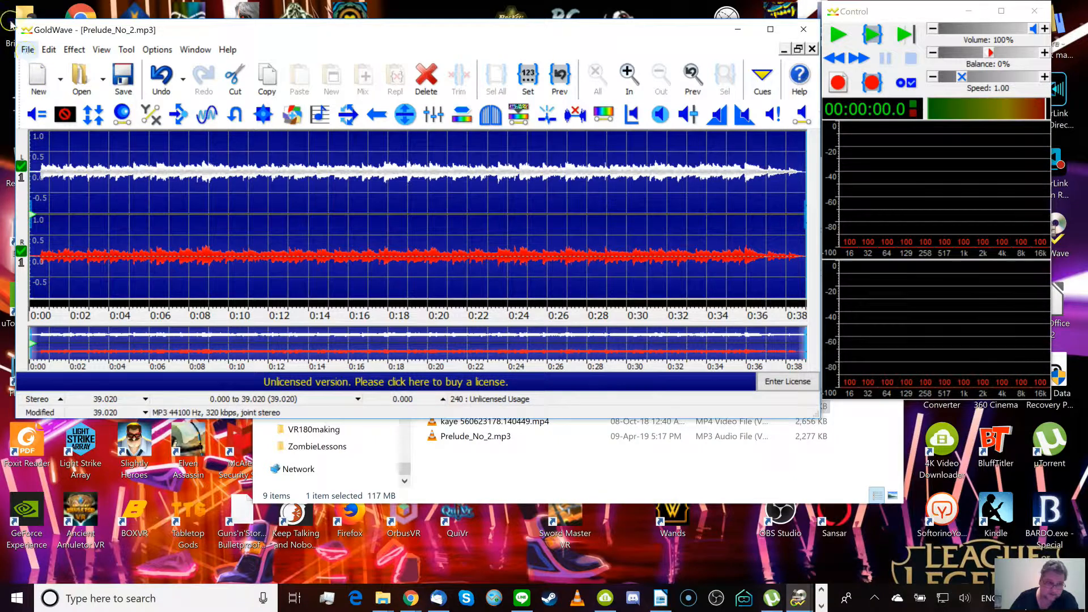
pyautogui.click(28, 49)
pyautogui.click(57, 195)
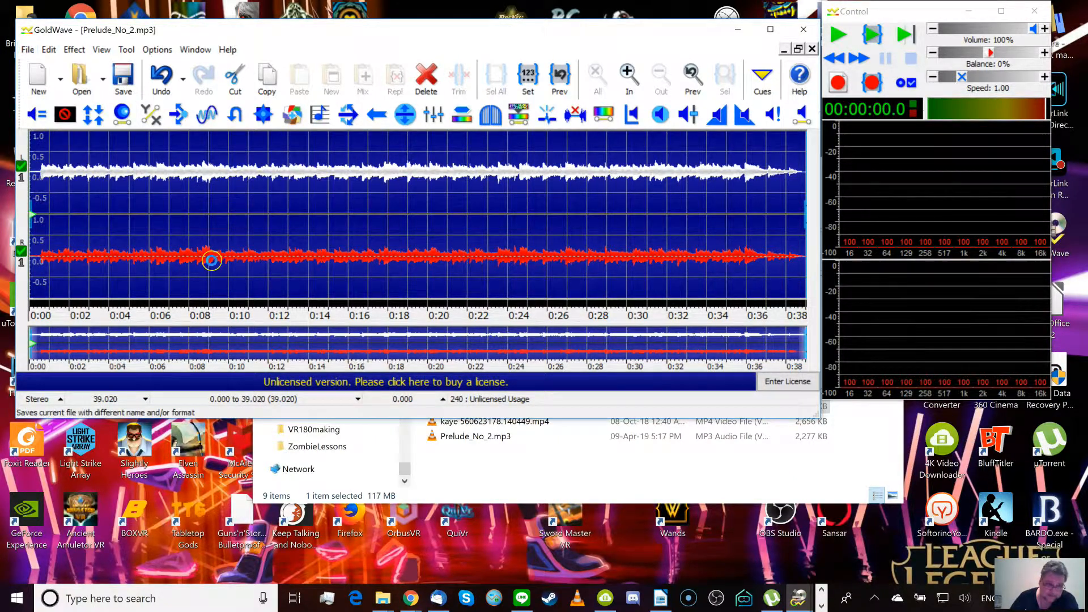
pyautogui.click(492, 475)
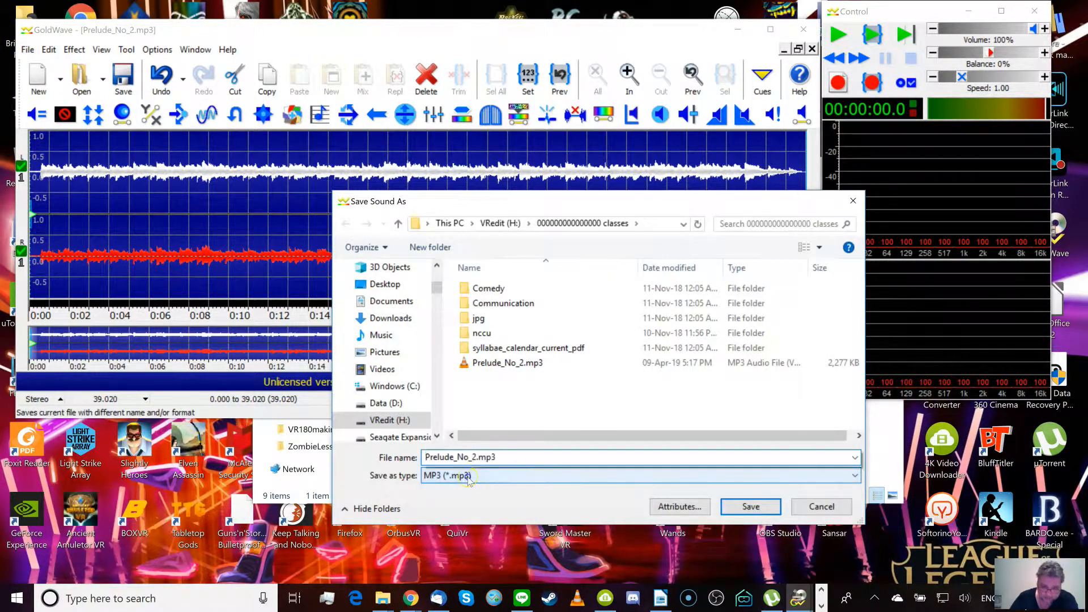
pyautogui.click(446, 270)
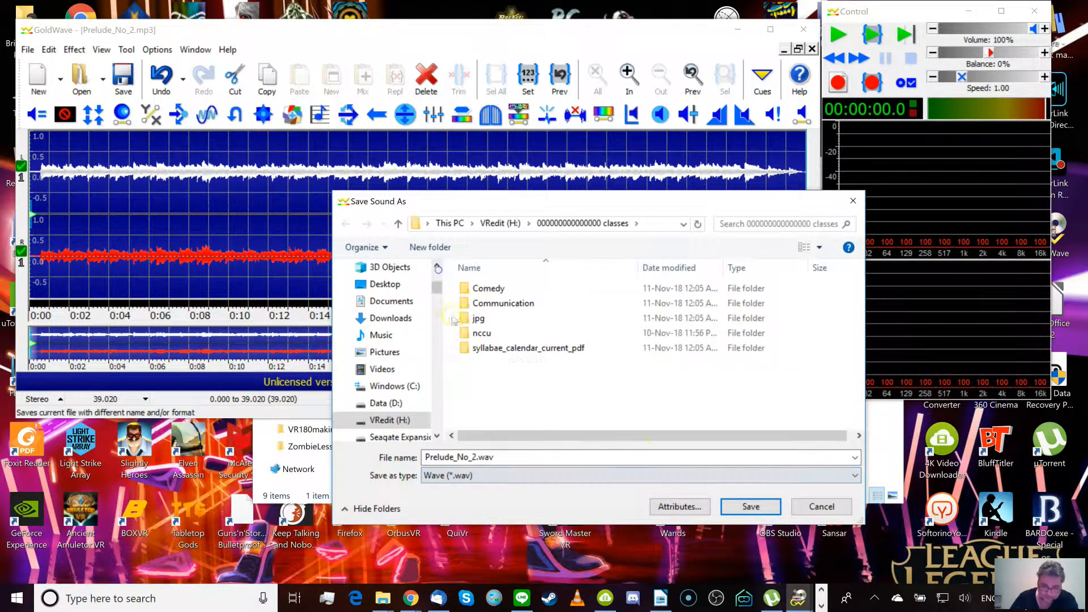
pyautogui.doubleClick(477, 459)
pyautogui.click(474, 458)
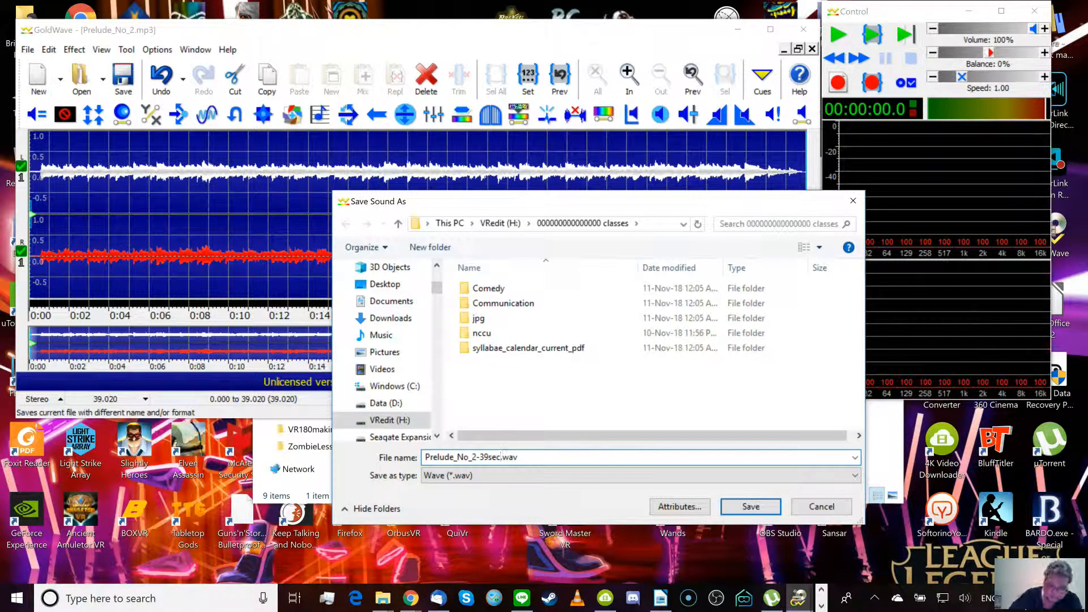
pyautogui.click(745, 506)
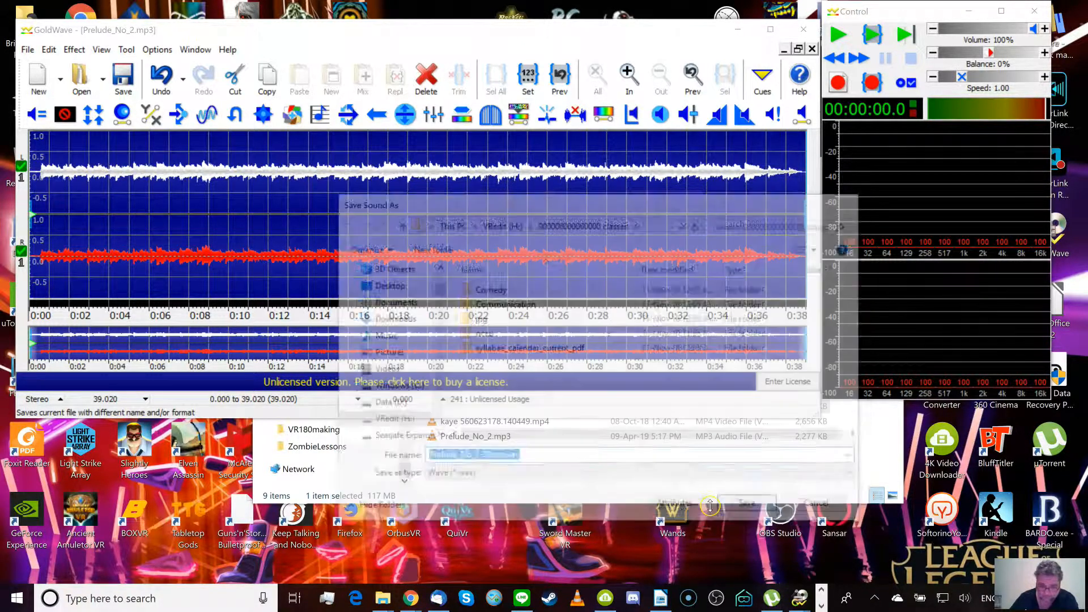
# Step: Switch back to the PowerDirector project and its media library
pyautogui.click(821, 605)
pyautogui.click(366, 597)
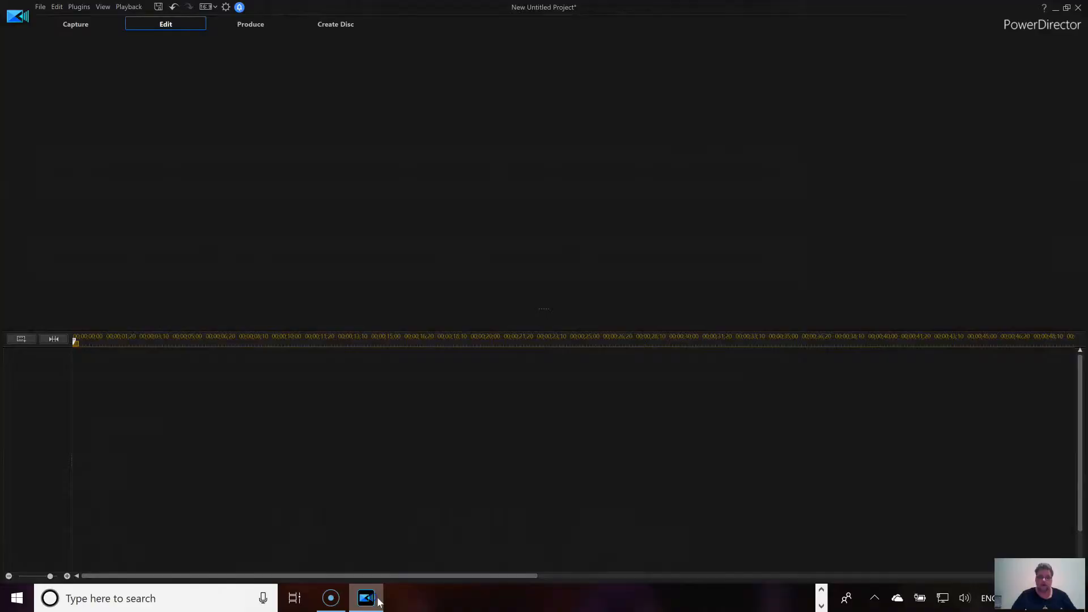
pyautogui.click(226, 210)
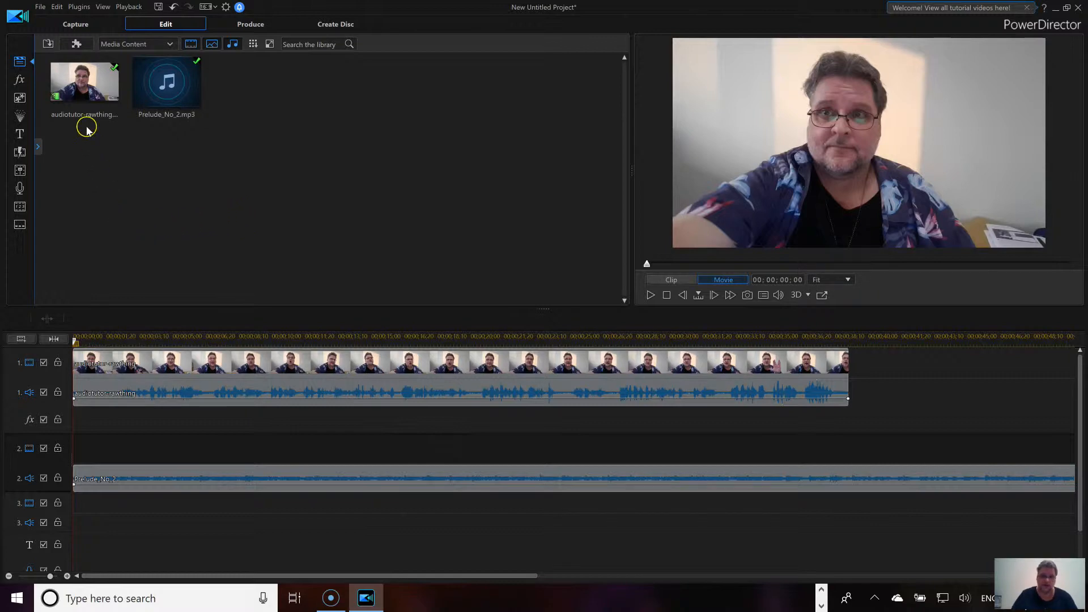
# Step: Import Prelude_No_2-39sec.wav from the classes folder into the media library
pyautogui.click(48, 44)
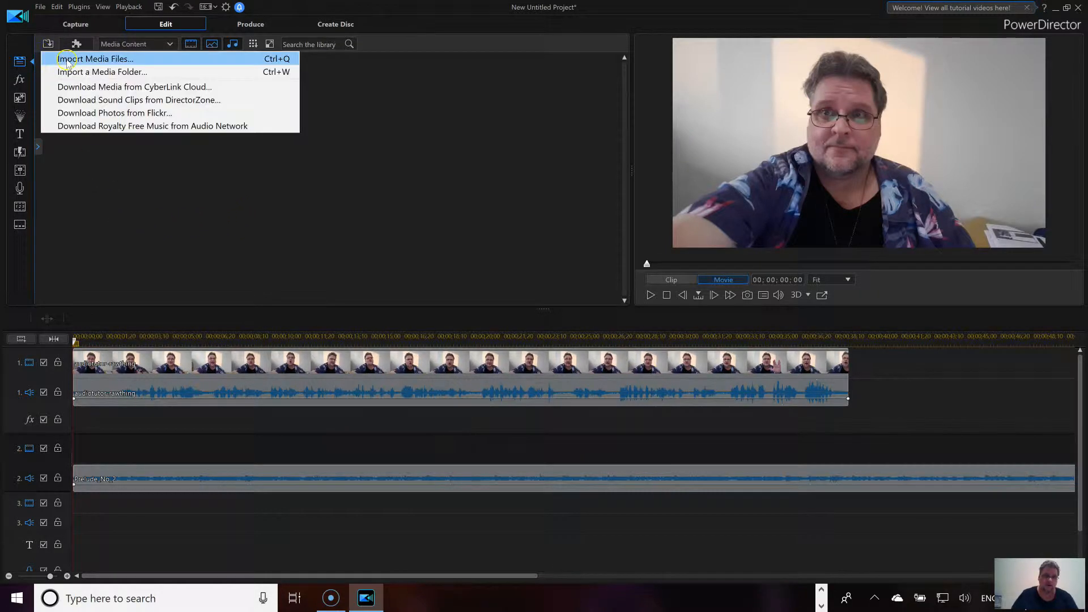
pyautogui.click(68, 54)
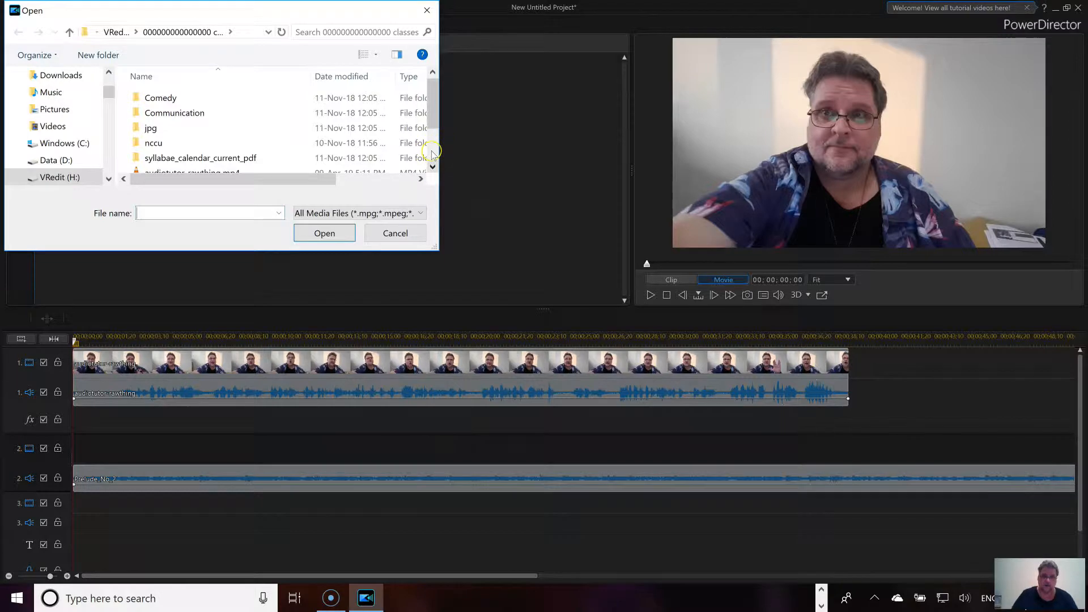
pyautogui.click(432, 152)
pyautogui.click(198, 167)
pyautogui.click(320, 237)
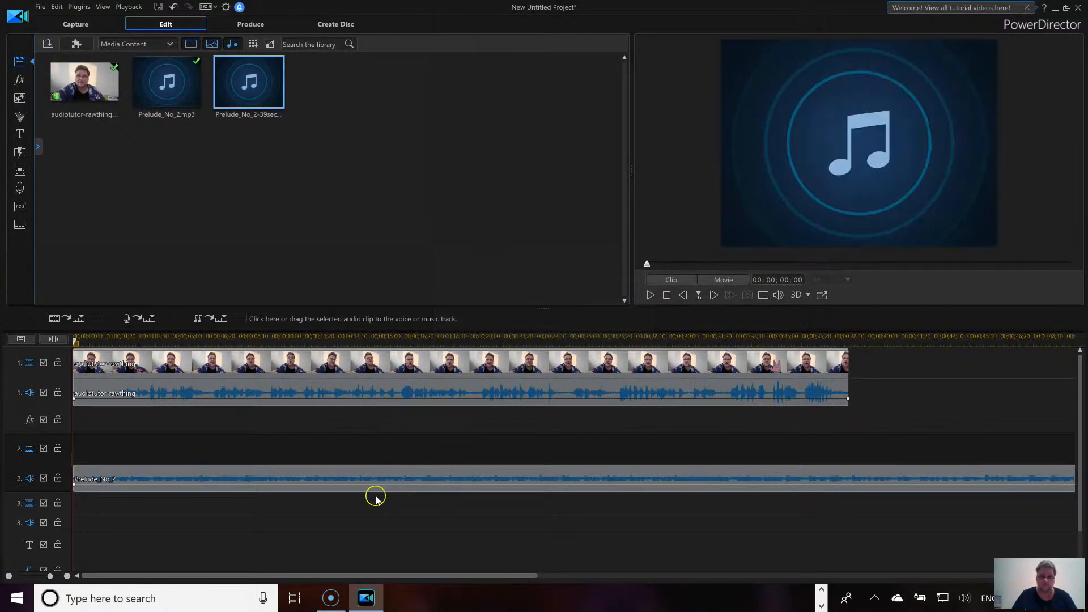
# Step: Replace the full-length Prelude_No_2 clip on audio track 2 with the Prelude_No_2-39sec clip, placed at the timeline start
pyautogui.click(347, 480)
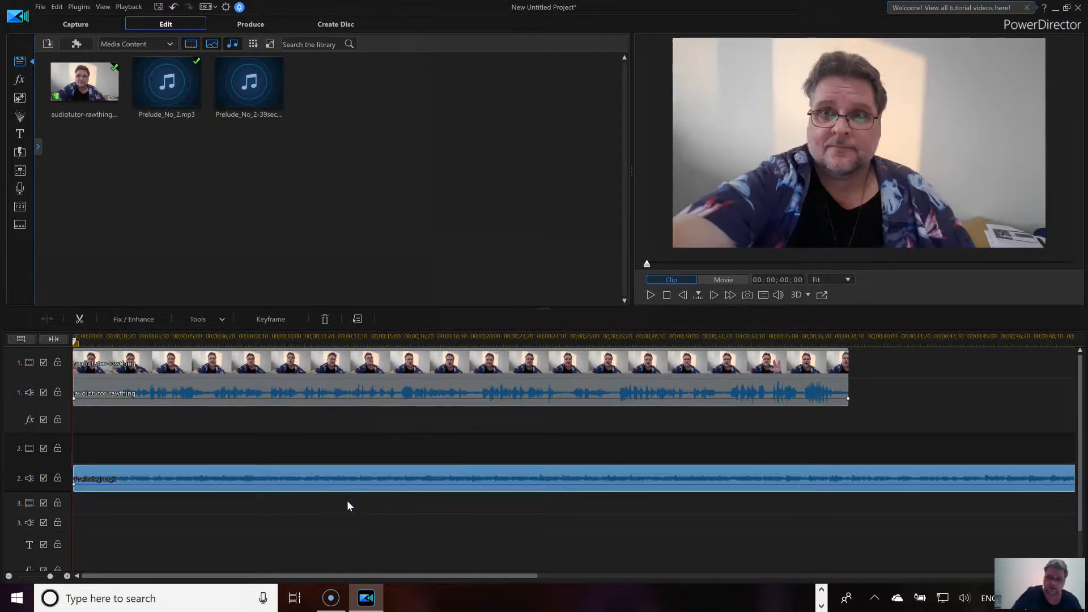
pyautogui.press('Delete')
pyautogui.click(249, 97)
pyautogui.moveTo(249, 98); pyautogui.dragTo(65, 480)
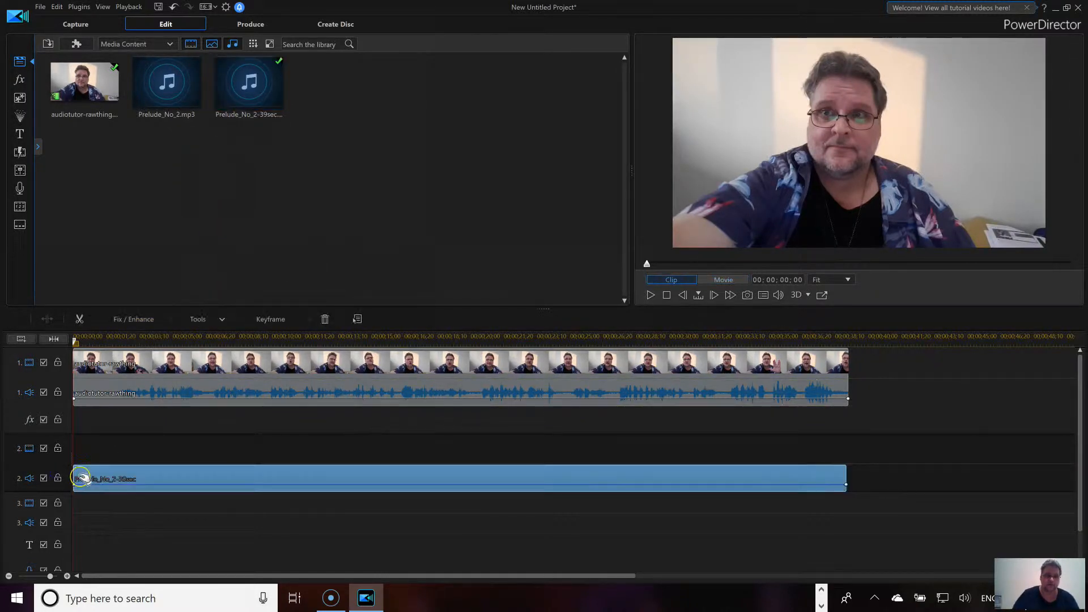
# Step: Play the beginning of the whole movie to check the 39-second music against the speech, and stop the playback
pyautogui.click(717, 282)
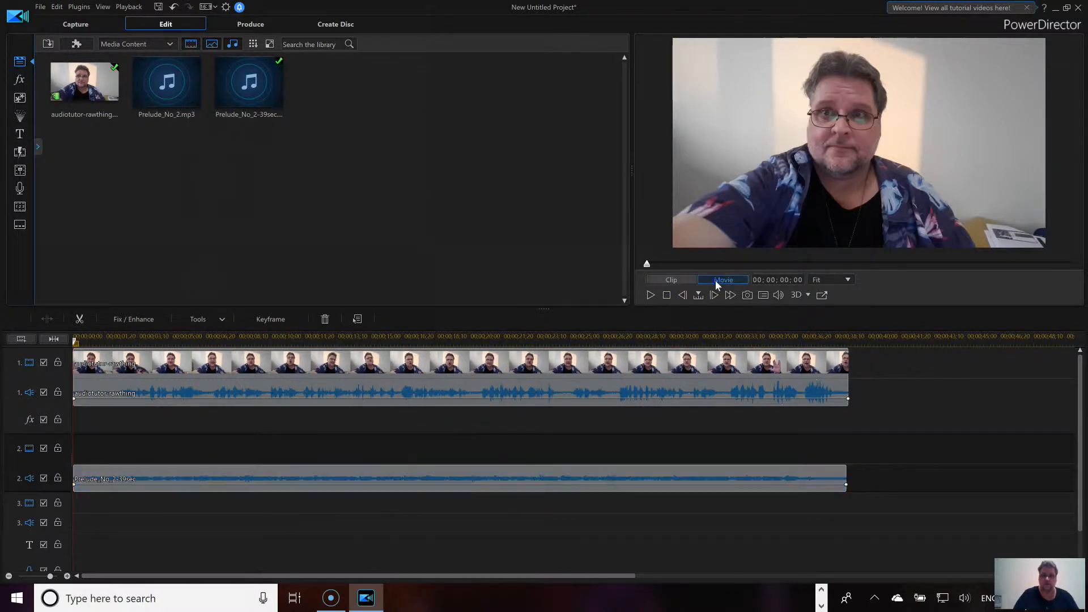
pyautogui.click(655, 307)
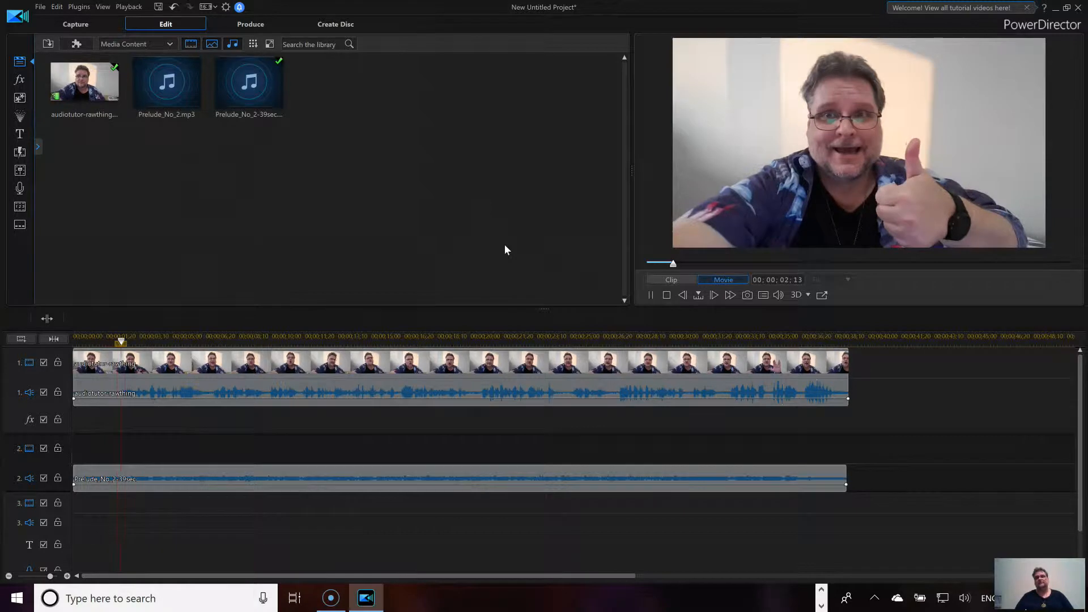
pyautogui.click(665, 296)
pyautogui.click(652, 289)
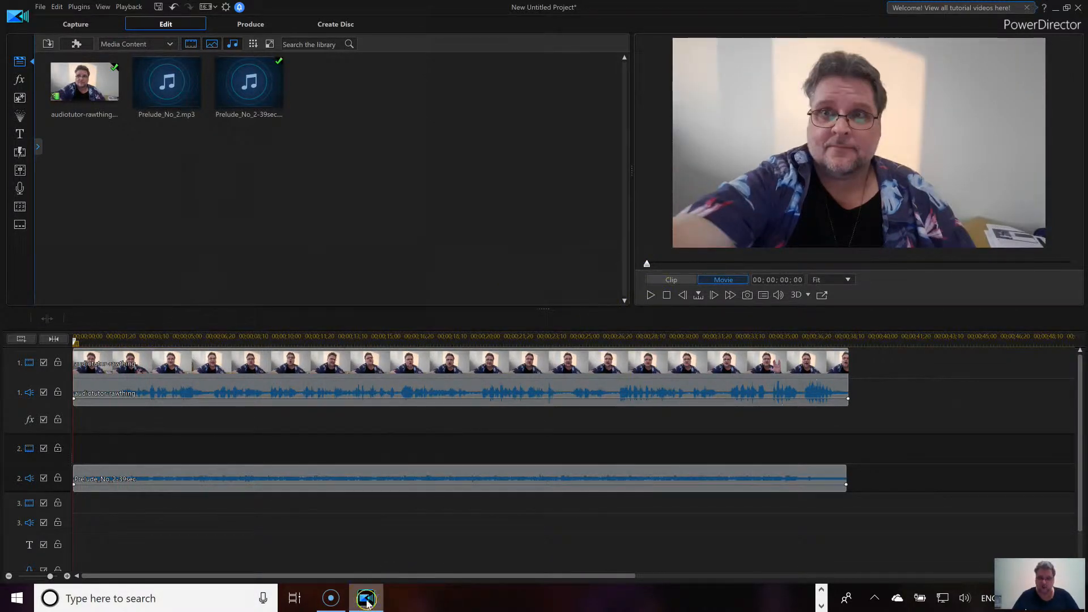
# Step: Switch to the GoldWave window holding Prelude_No_2-39sec.wav and apply Maximize Volume at -18.06 dB (12.5%) to the whole track
pyautogui.click(821, 600)
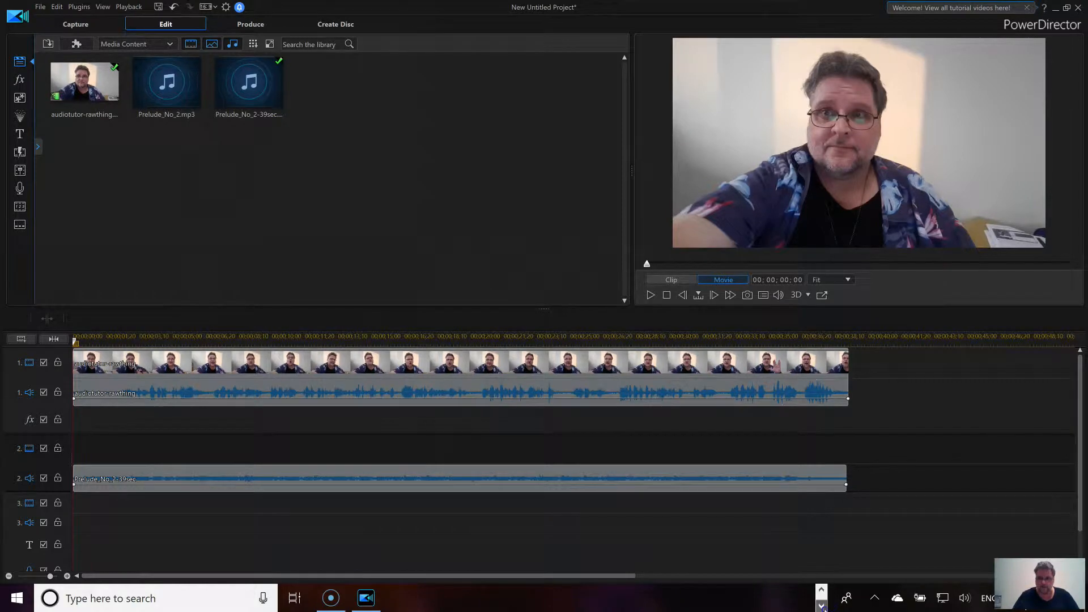
pyautogui.click(823, 590)
pyautogui.click(796, 602)
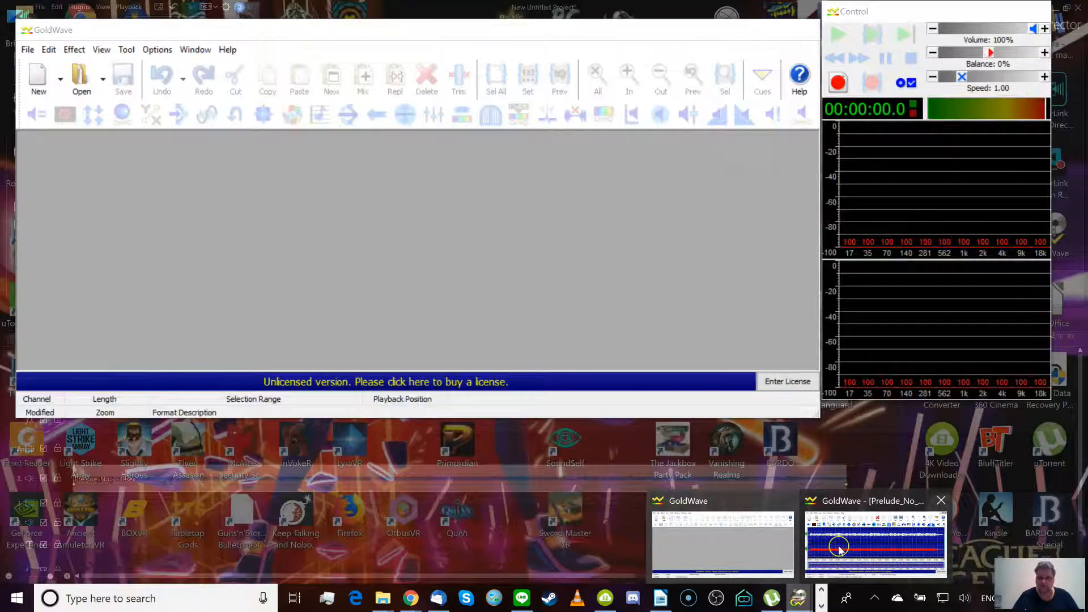
pyautogui.click(839, 547)
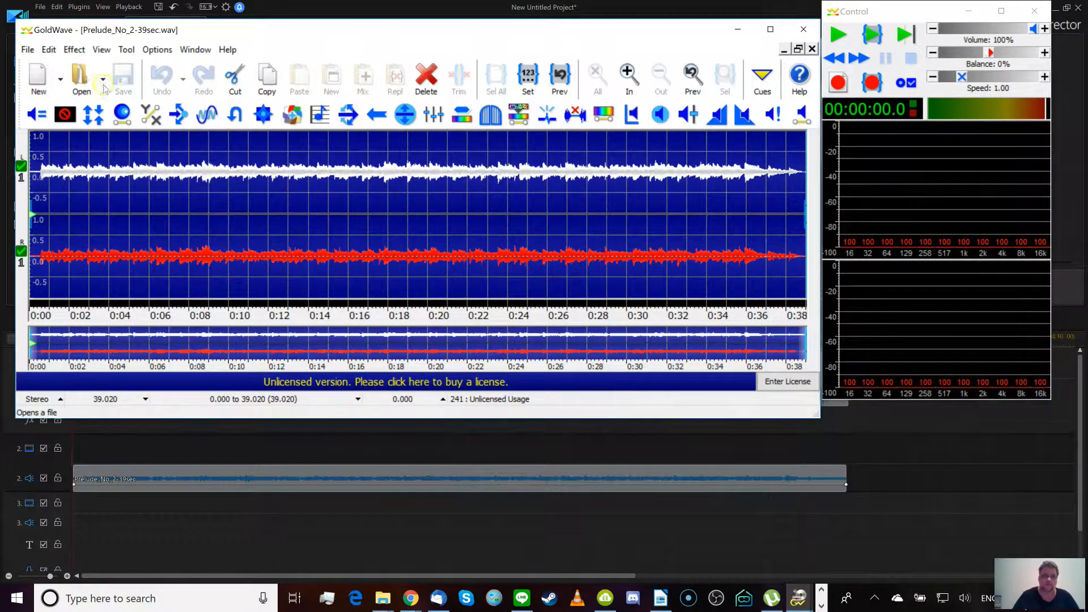
pyautogui.click(74, 52)
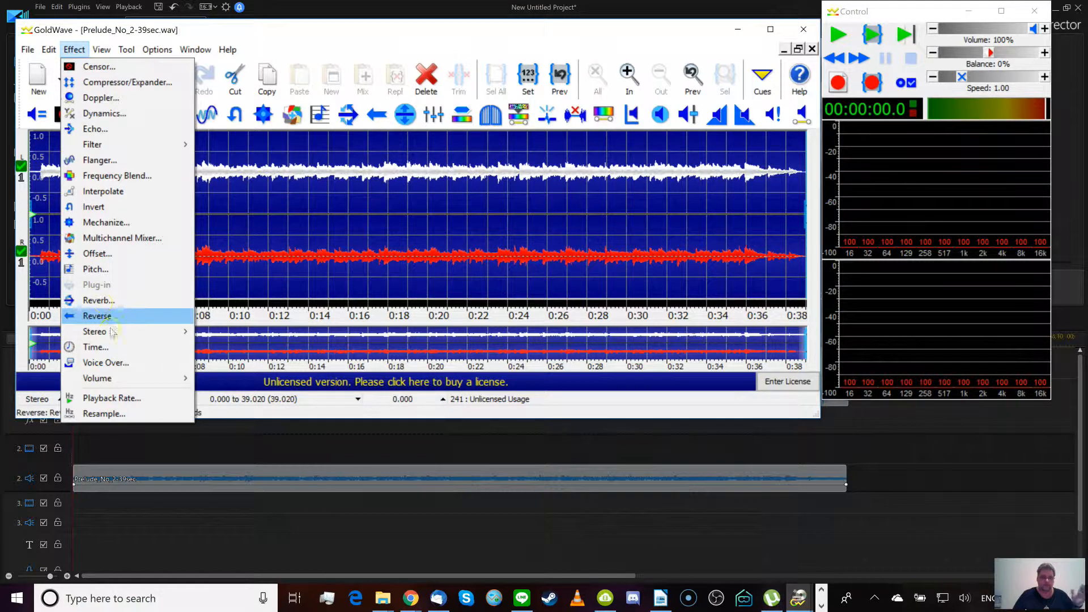
pyautogui.moveTo(117, 380)
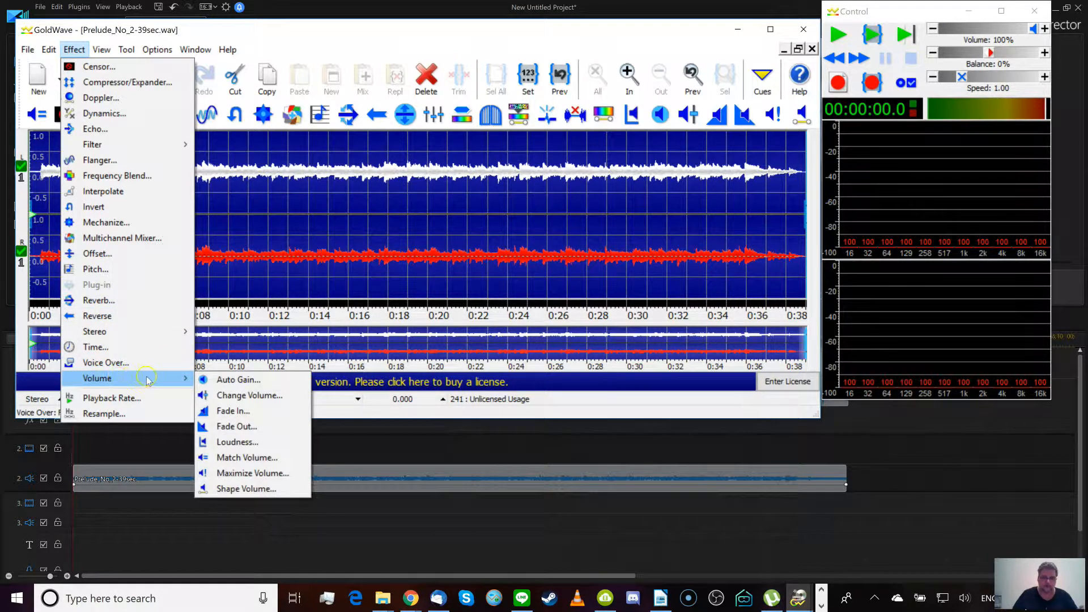
pyautogui.click(258, 475)
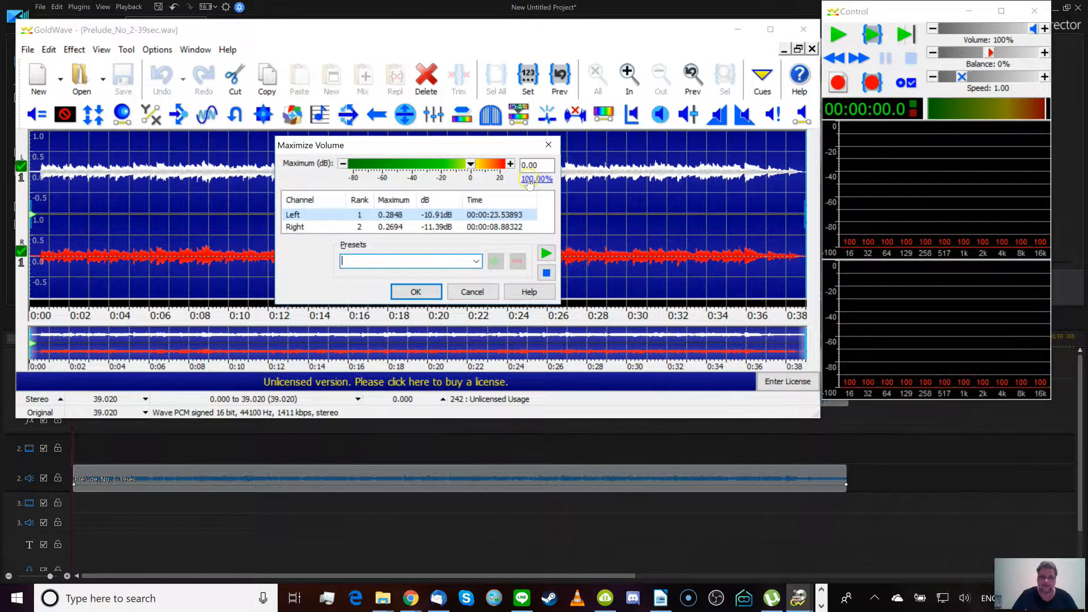
pyautogui.click(528, 179)
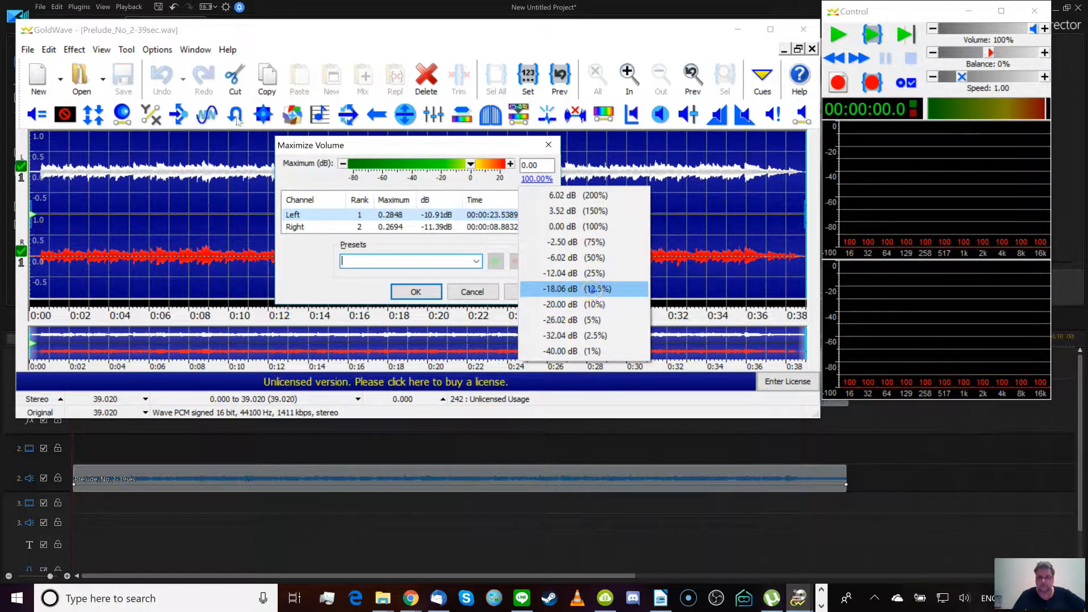
pyautogui.click(594, 289)
pyautogui.click(417, 292)
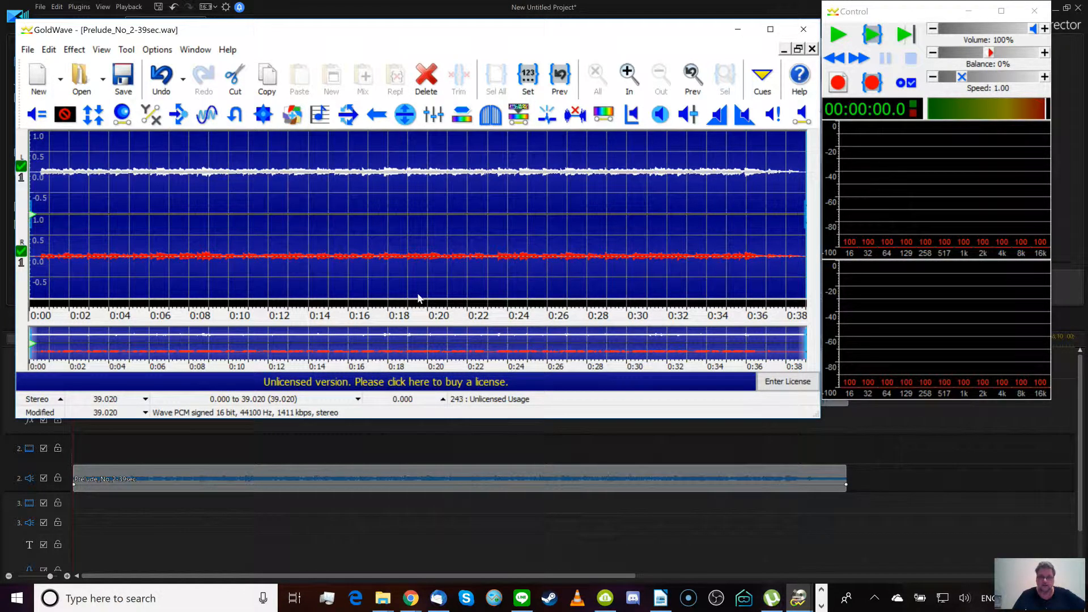
# Step: Save the quieter track as a new Wave file named Prelude_No_2-39sec12.wav in the classes folder
pyautogui.click(27, 50)
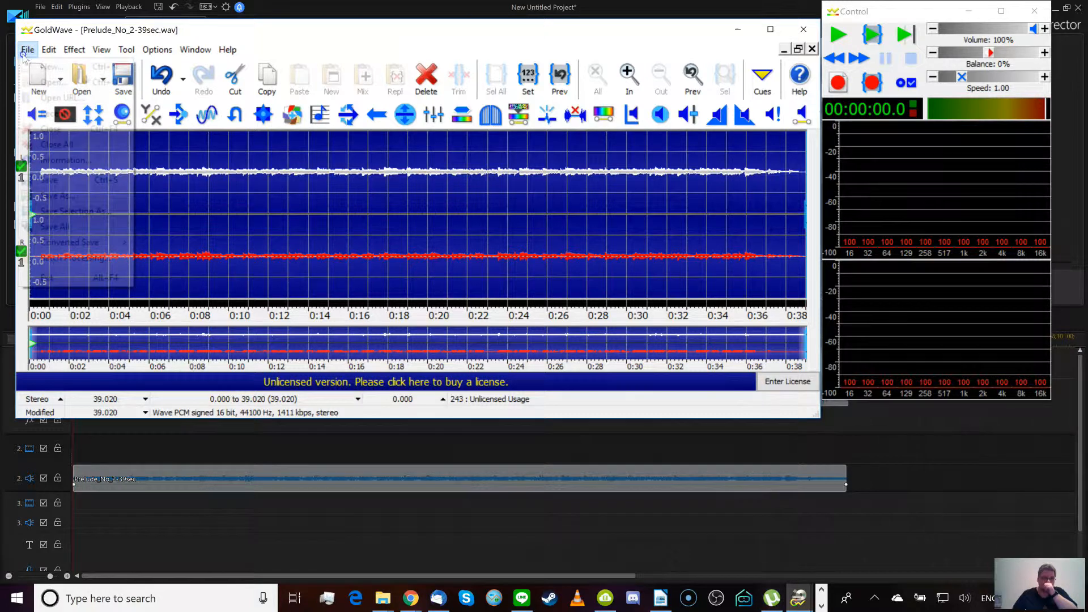
pyautogui.click(58, 195)
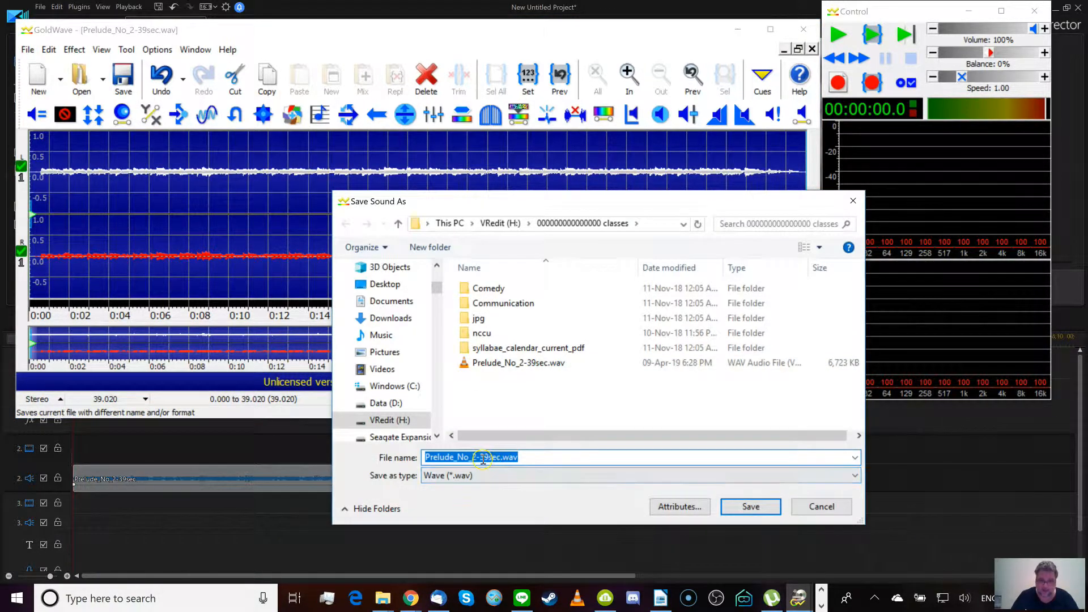
pyautogui.click(500, 458)
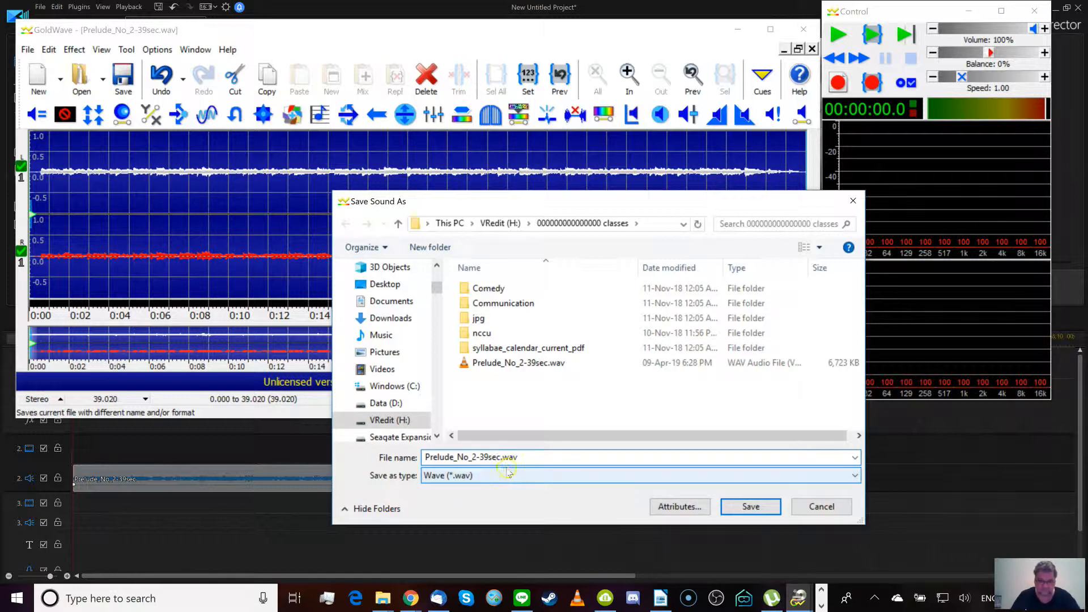
pyautogui.click(726, 506)
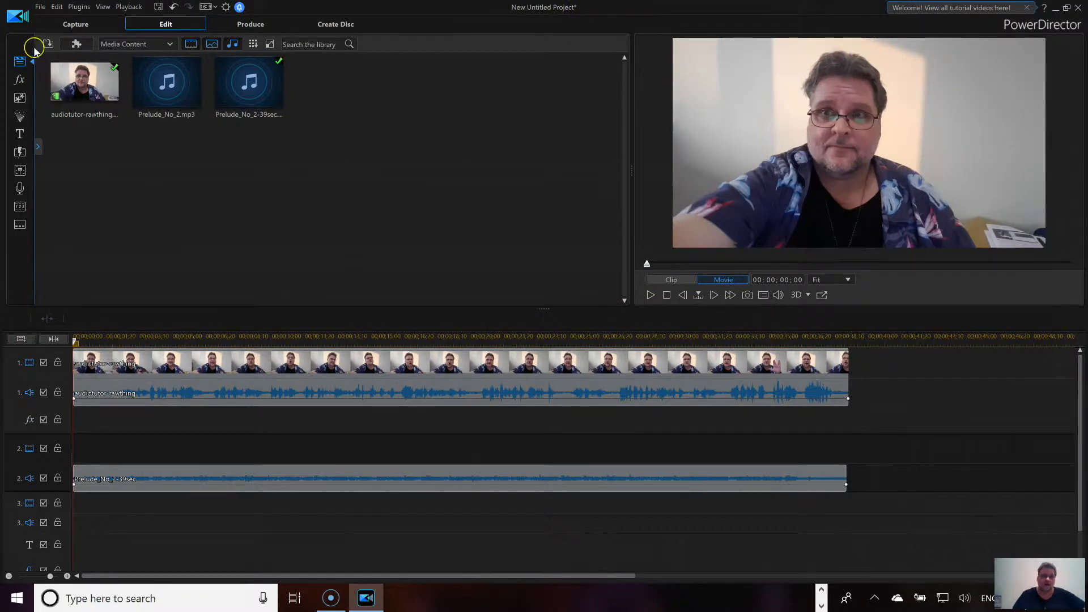
# Step: In PowerDirector, import Prelude_No_2-39sec12.wav from the classes folder into the media library
pyautogui.click(48, 44)
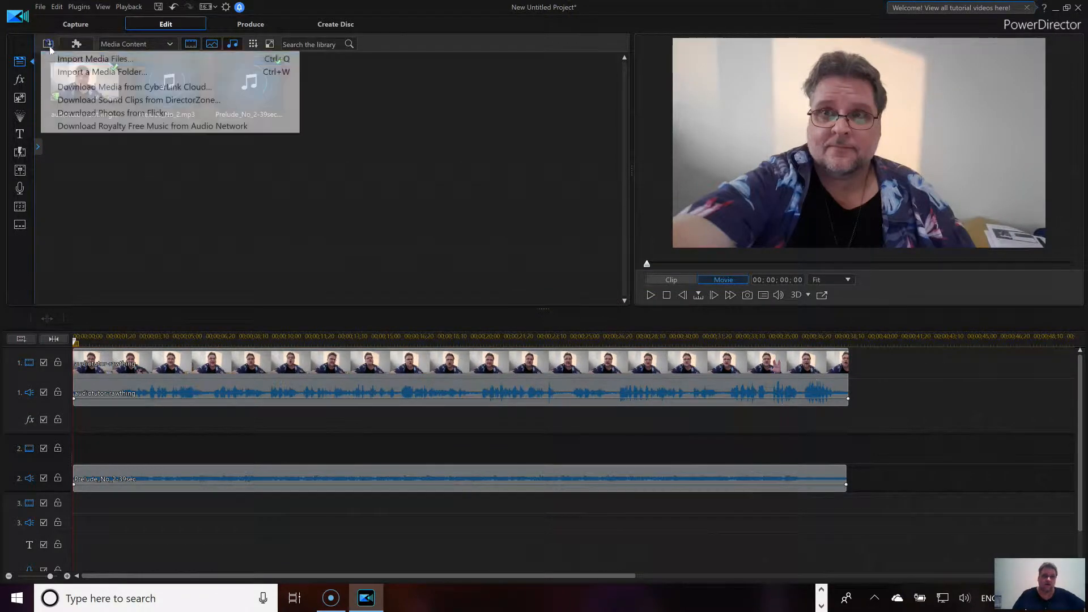
pyautogui.click(90, 59)
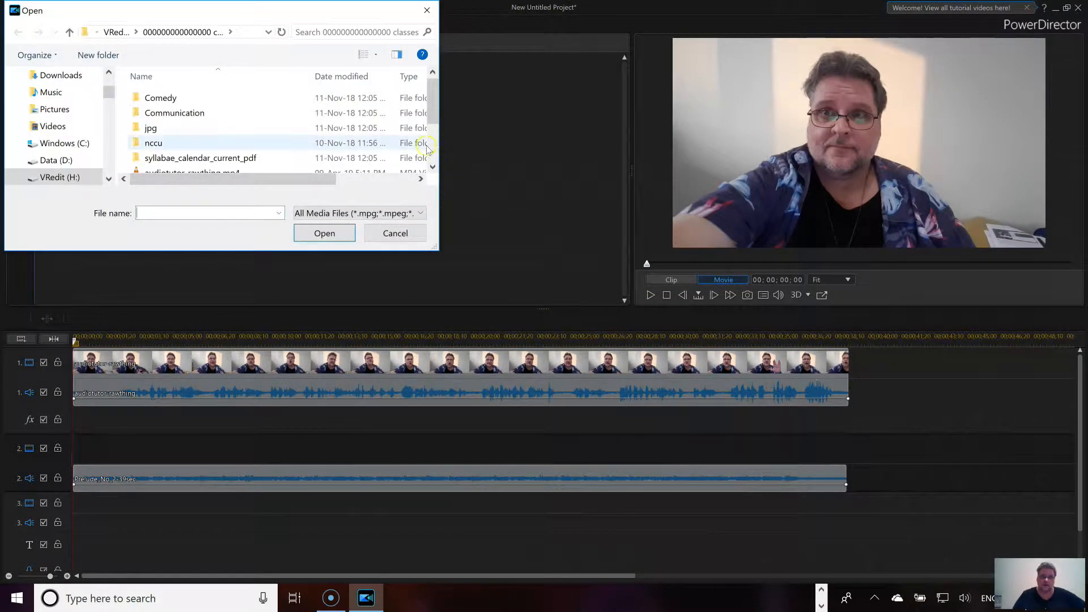
pyautogui.scroll(-2, 317, 147)
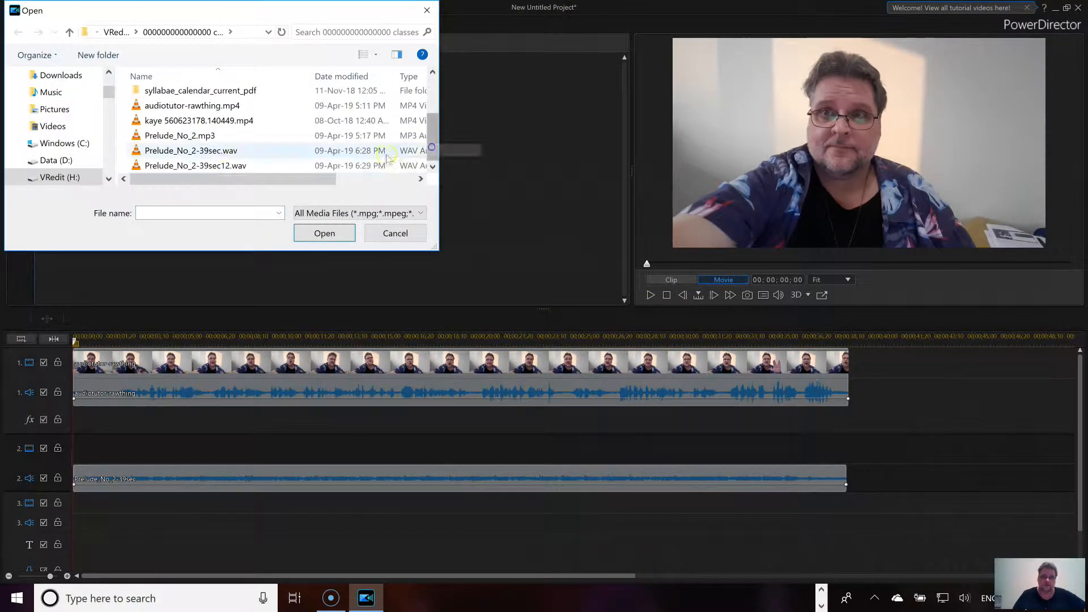
pyautogui.click(198, 167)
pyautogui.click(321, 233)
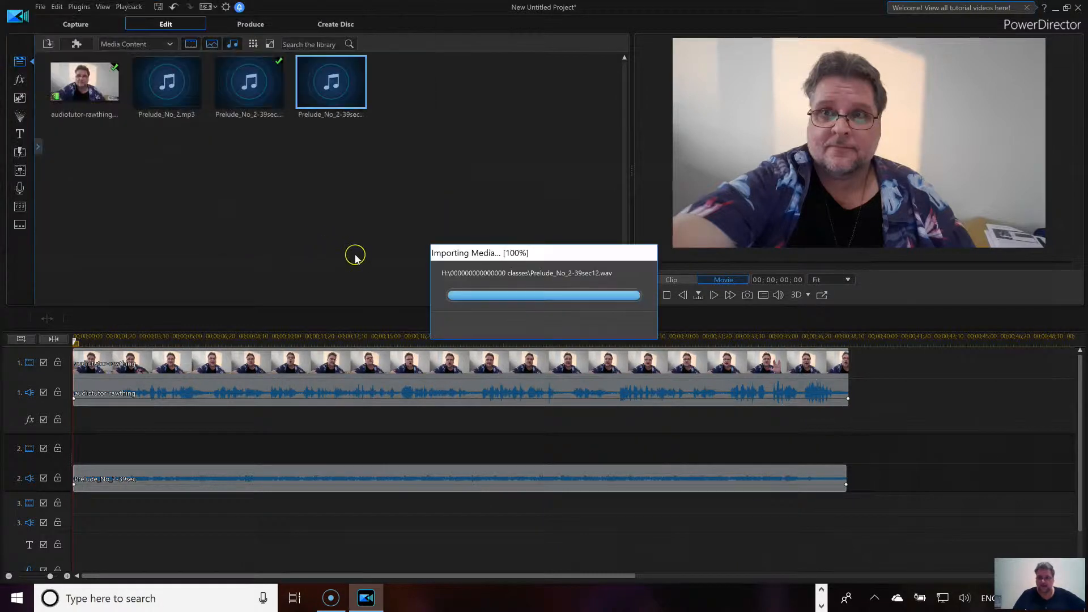
# Step: Replace the Prelude_No_2-39sec clip on audio track 2 with the quieter Prelude_No_2-39sec12 clip at the timeline start
pyautogui.click(225, 482)
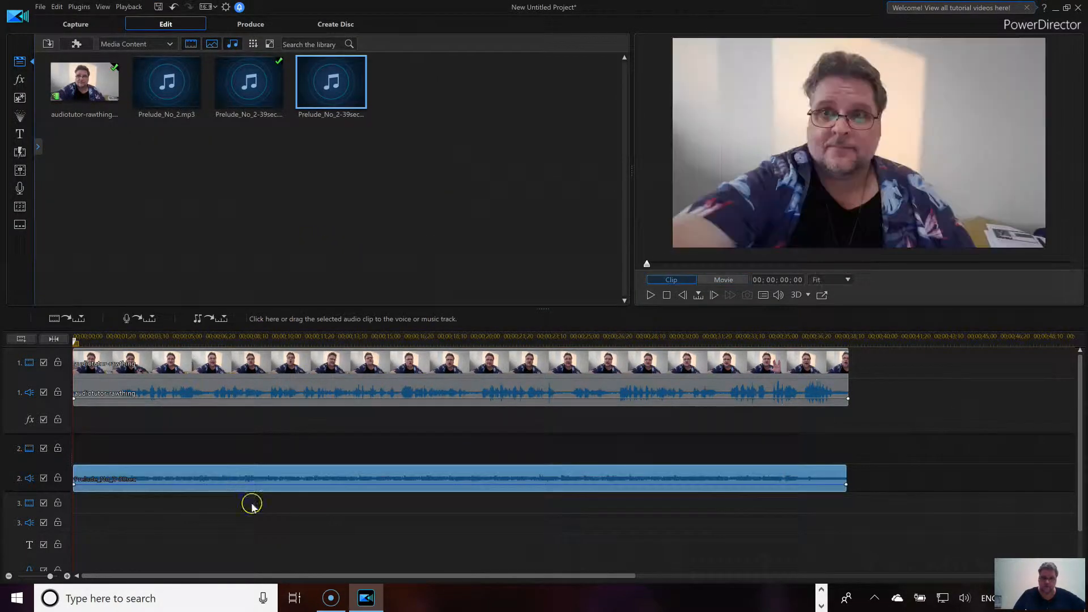
pyautogui.press('Delete')
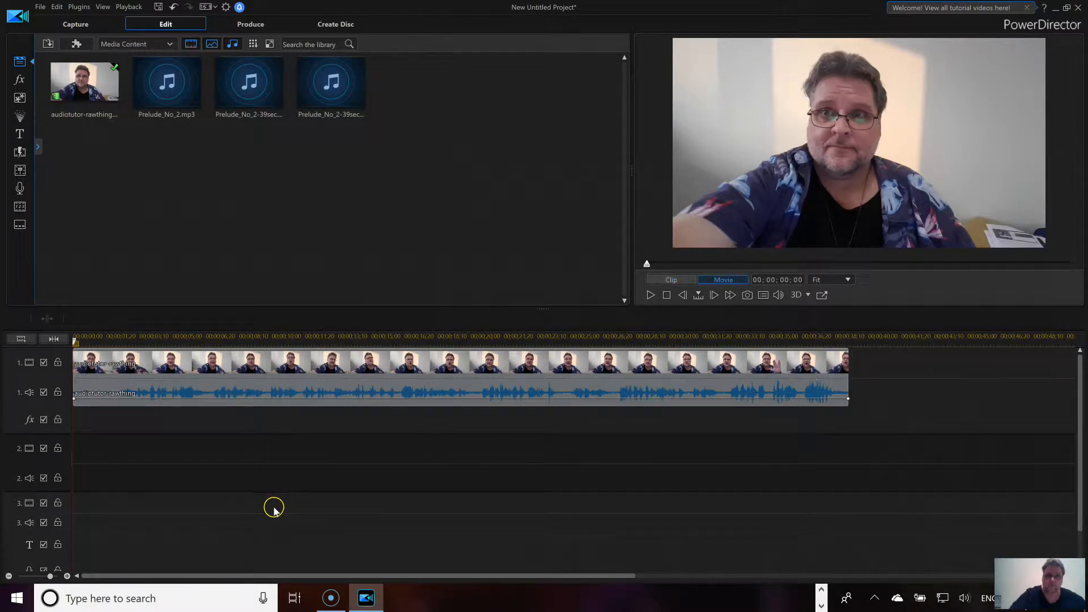
pyautogui.moveTo(343, 93); pyautogui.dragTo(166, 471)
# Step: Play the opening seconds of the whole movie to judge the quieter music's level, and stop the playback
pyautogui.click(726, 280)
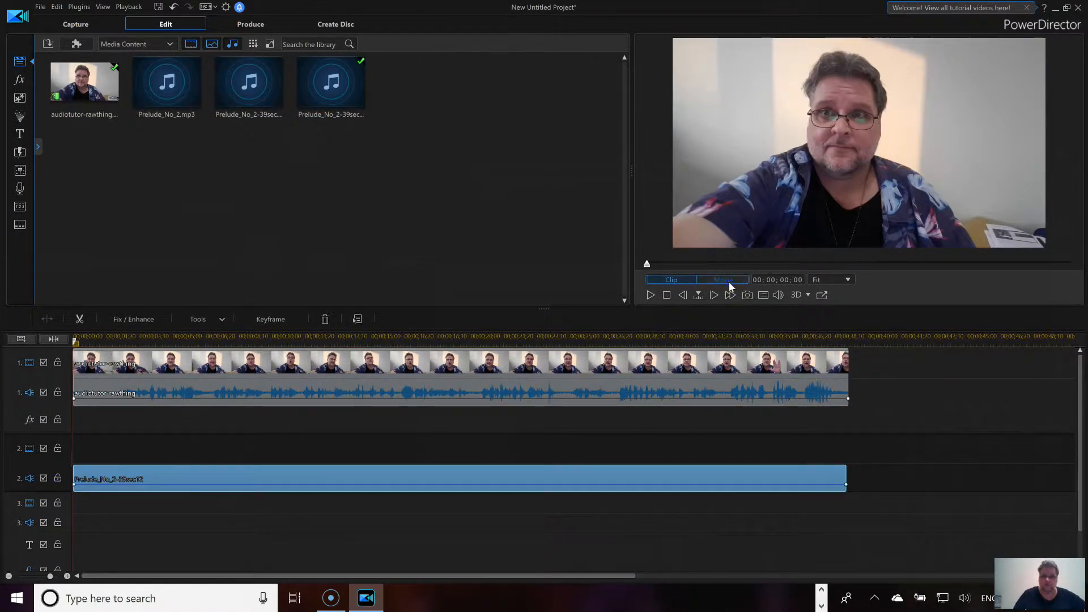
pyautogui.click(651, 295)
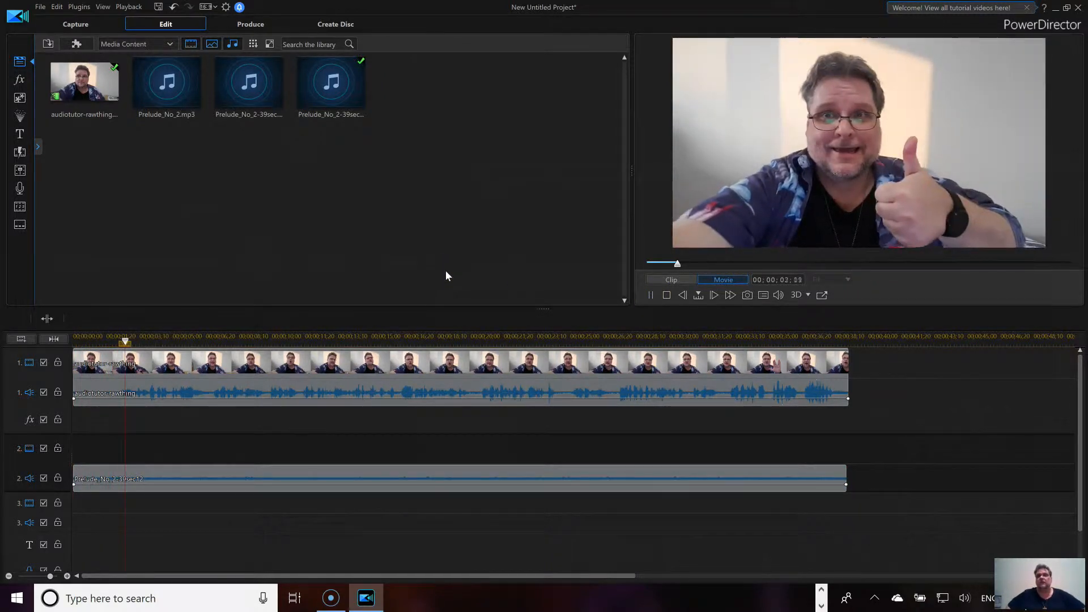
pyautogui.click(666, 295)
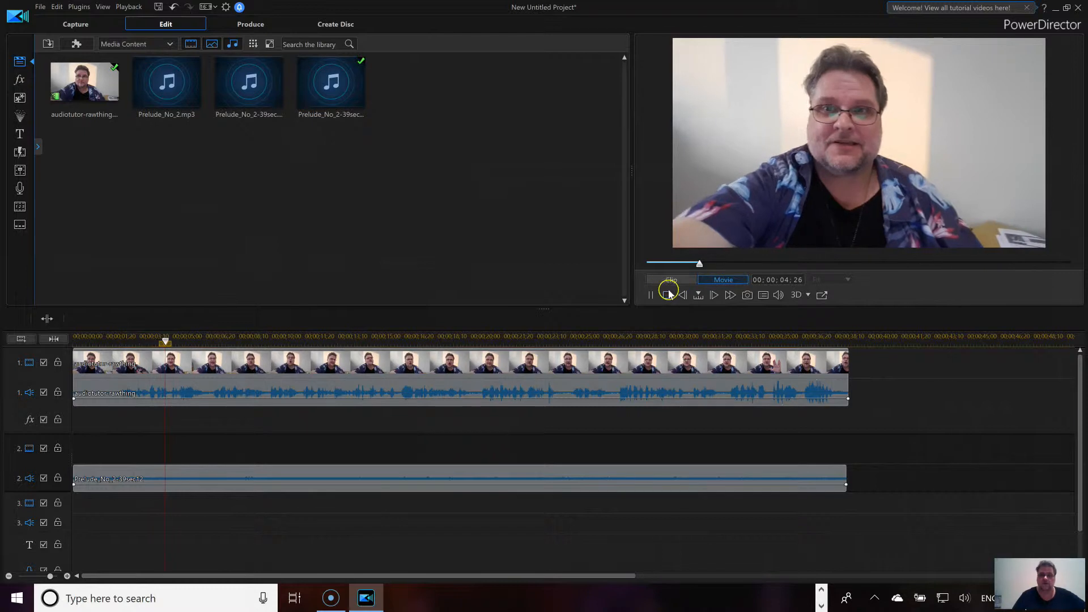
# Step: Delete the Prelude_No_2-39sec12 clip from audio track 2
pyautogui.click(223, 517)
pyautogui.click(213, 485)
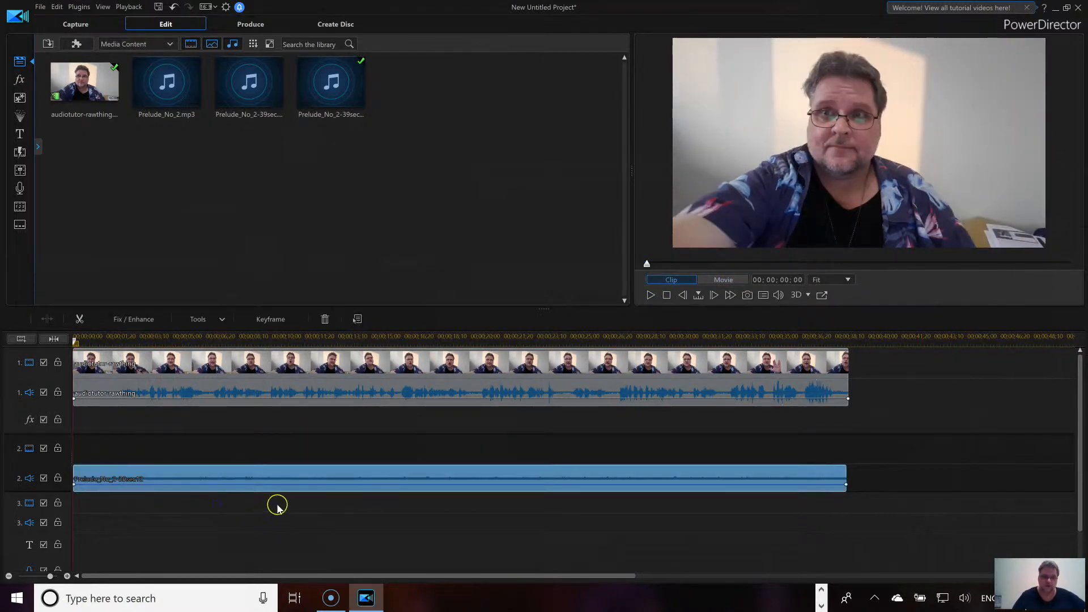
pyautogui.press('Delete')
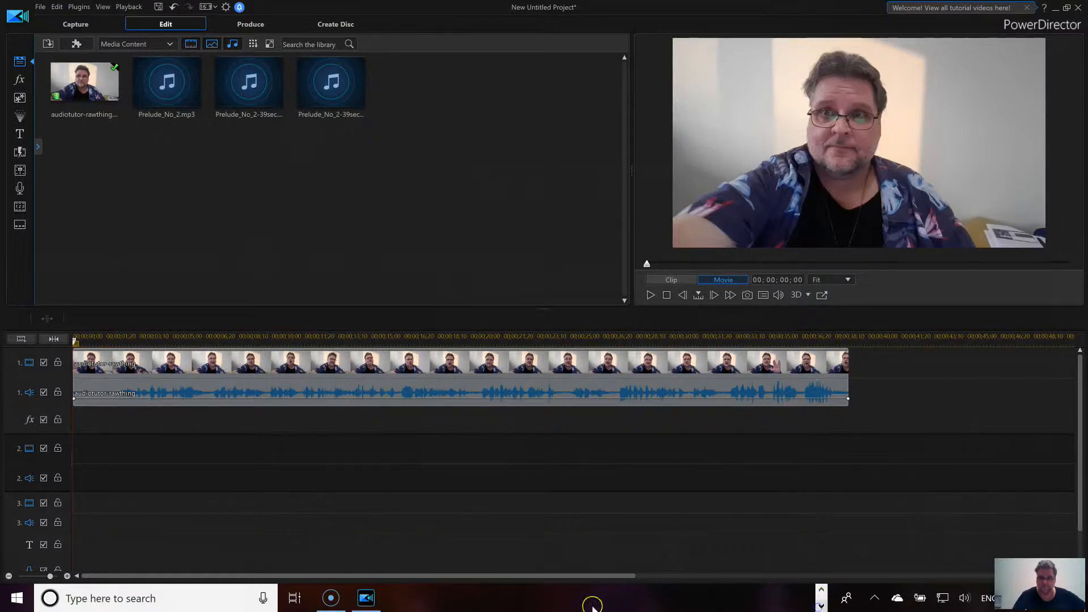
# Step: Switch to GoldWave and apply Maximize Volume at -26.02 dB (5%) to the Prelude_No_2-39sec12.wav music
pyautogui.click(820, 588)
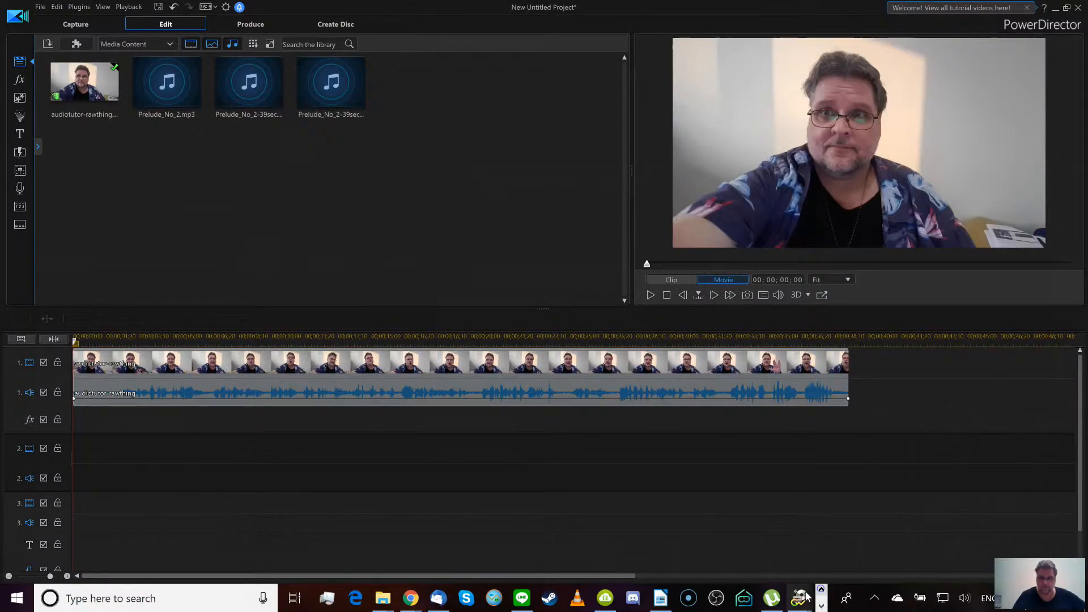
pyautogui.moveTo(799, 598)
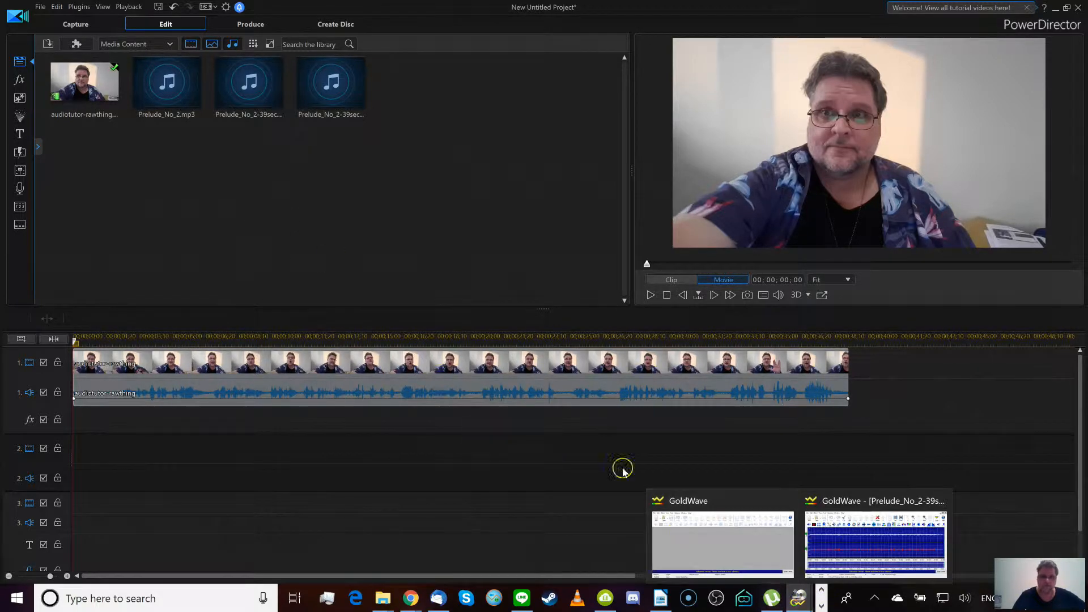
pyautogui.click(844, 558)
pyautogui.click(74, 51)
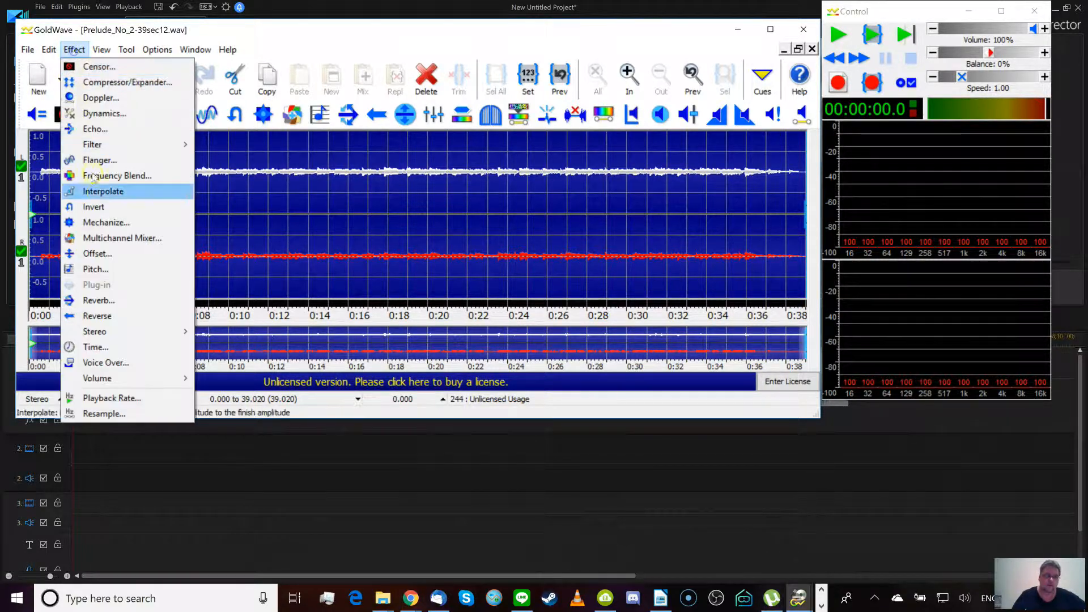
pyautogui.moveTo(141, 378)
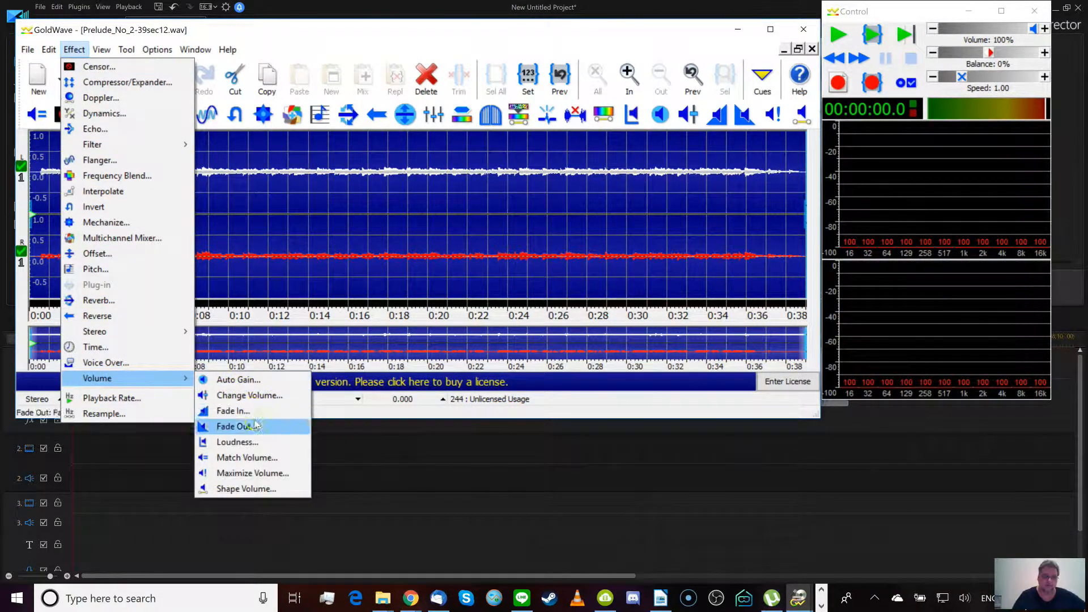
pyautogui.click(258, 473)
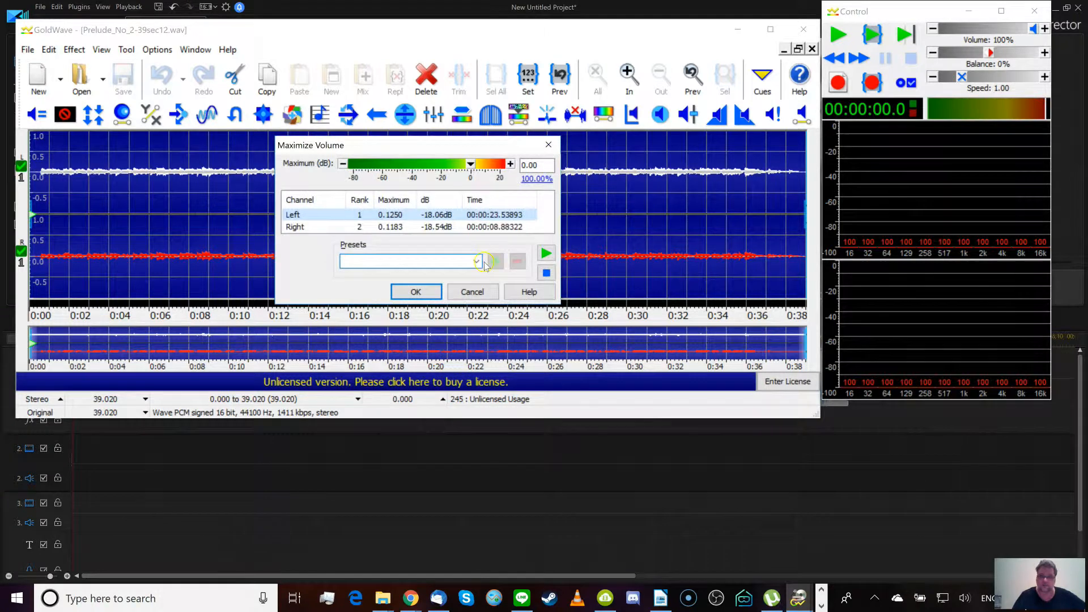
pyautogui.click(527, 179)
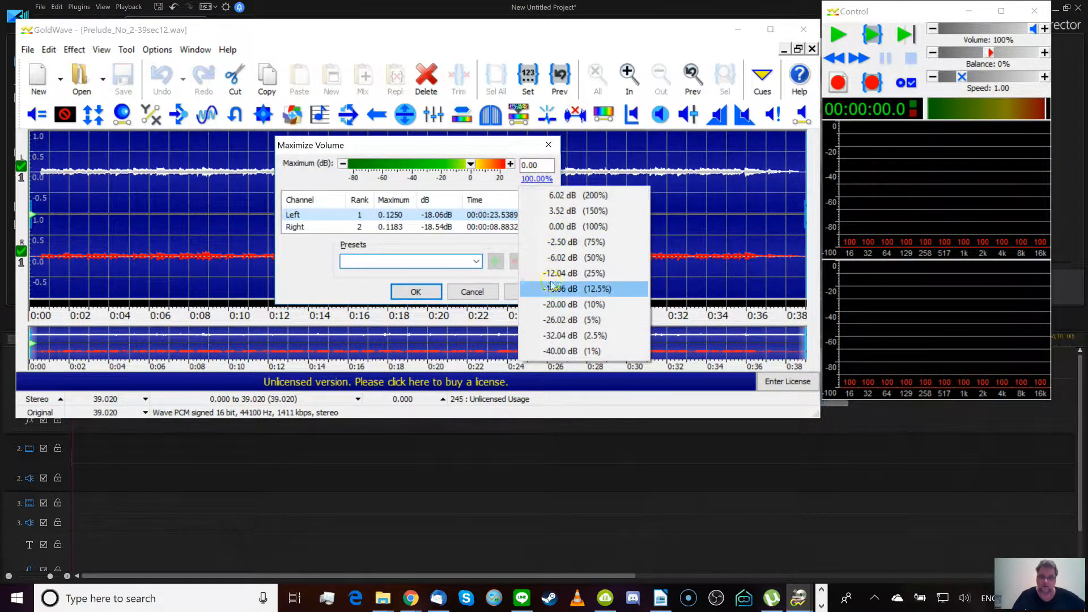
pyautogui.click(566, 321)
pyautogui.click(422, 291)
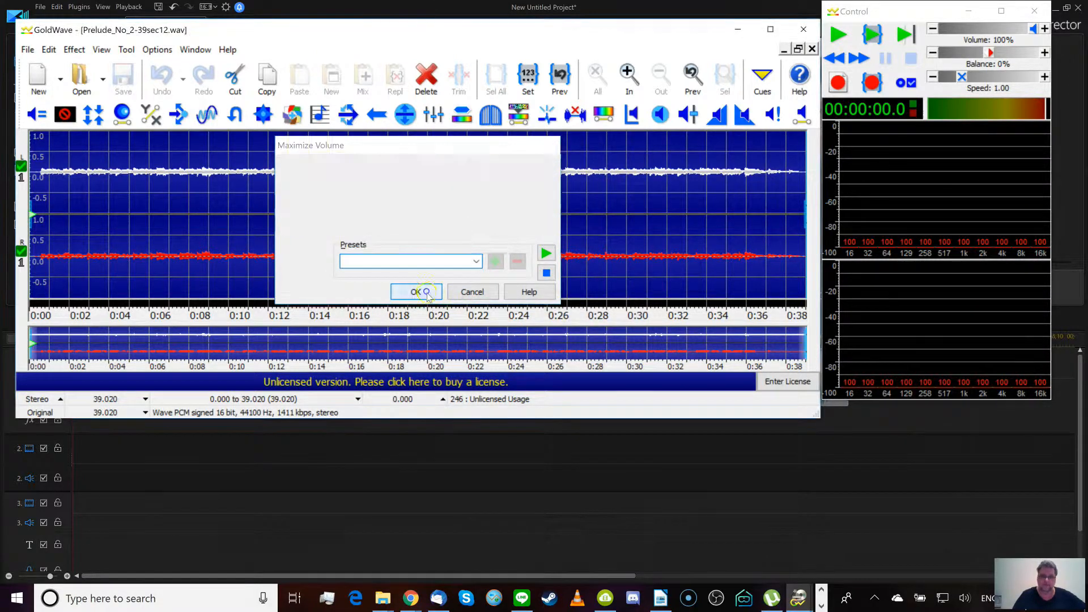
# Step: Save the quieter sound as a new Wave file named Prelude_No_2-39sec5.wav in the classes folder
pyautogui.click(28, 50)
pyautogui.click(58, 195)
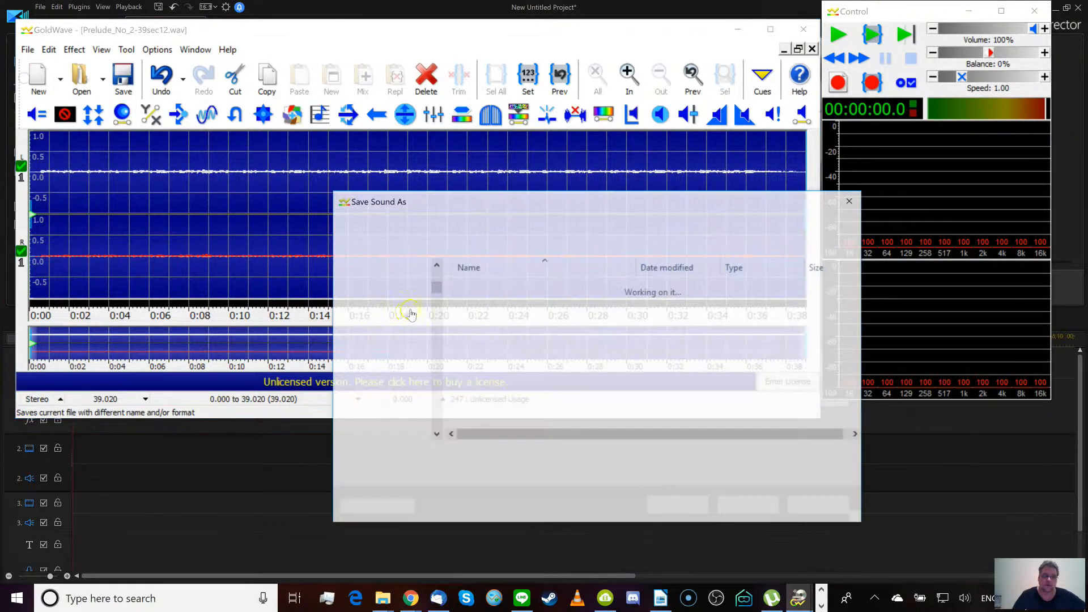
pyautogui.click(504, 458)
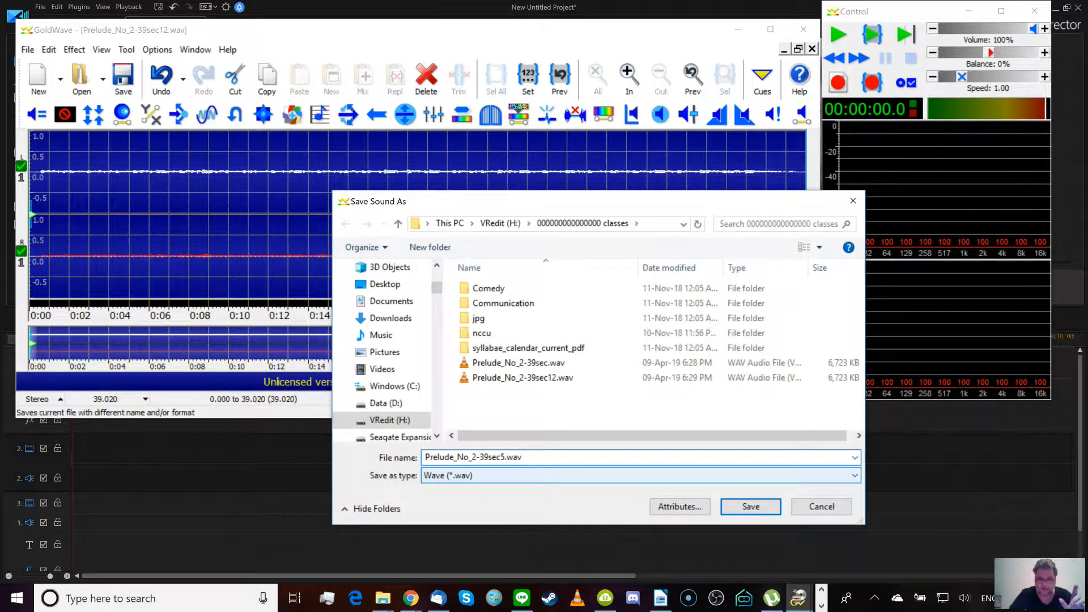
pyautogui.write('5')
pyautogui.press('Return')
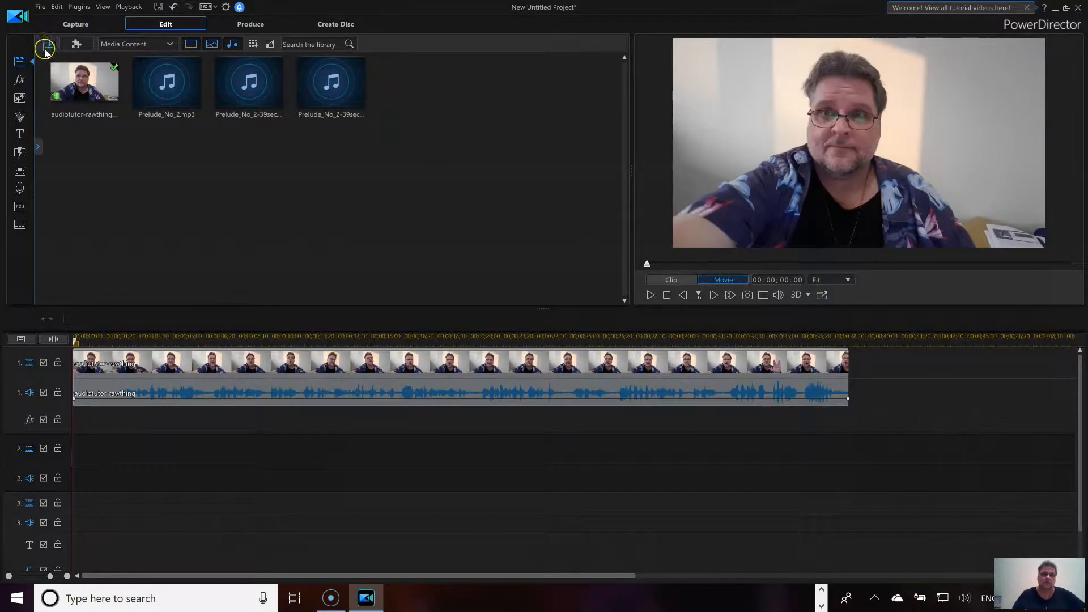
# Step: In PowerDirector, import Prelude_No_2-39sec5.wav from the classes folder into the media library
pyautogui.click(47, 45)
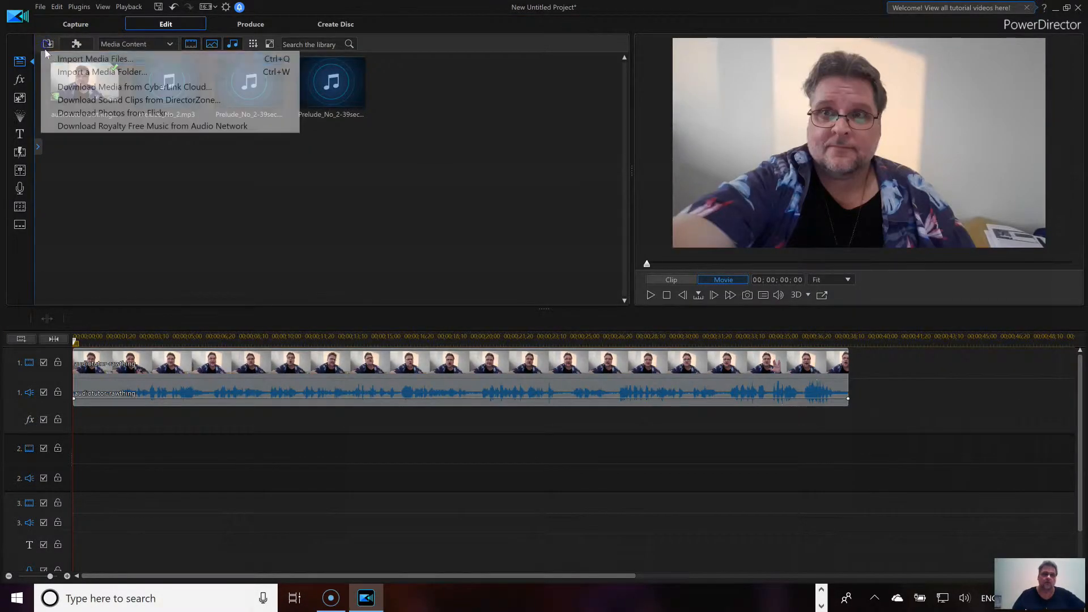
pyautogui.click(63, 54)
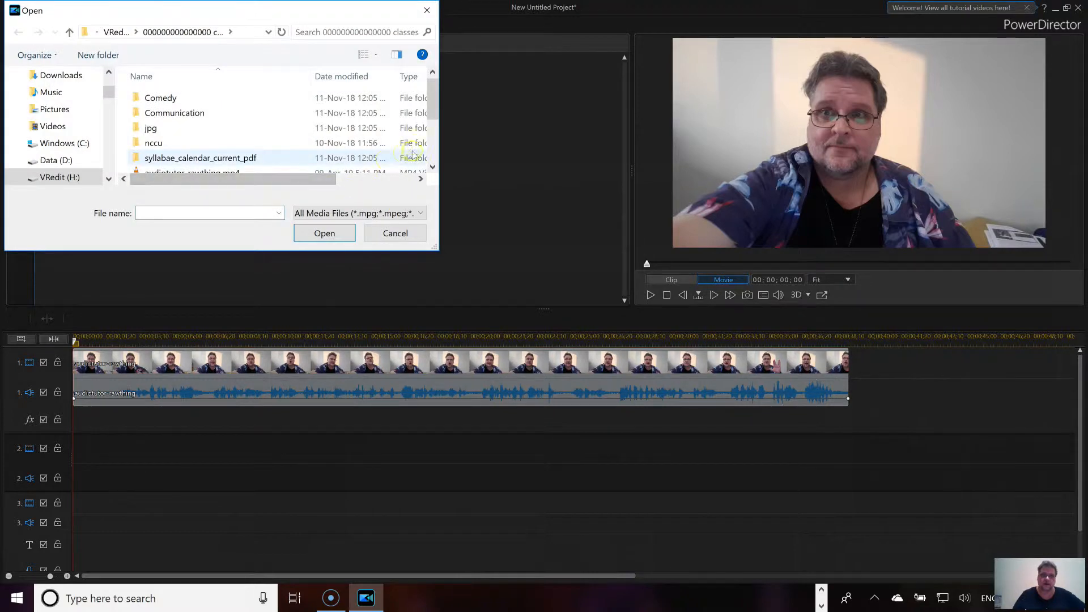
pyautogui.scroll(-2, 246, 164)
pyautogui.click(229, 154)
pyautogui.click(324, 234)
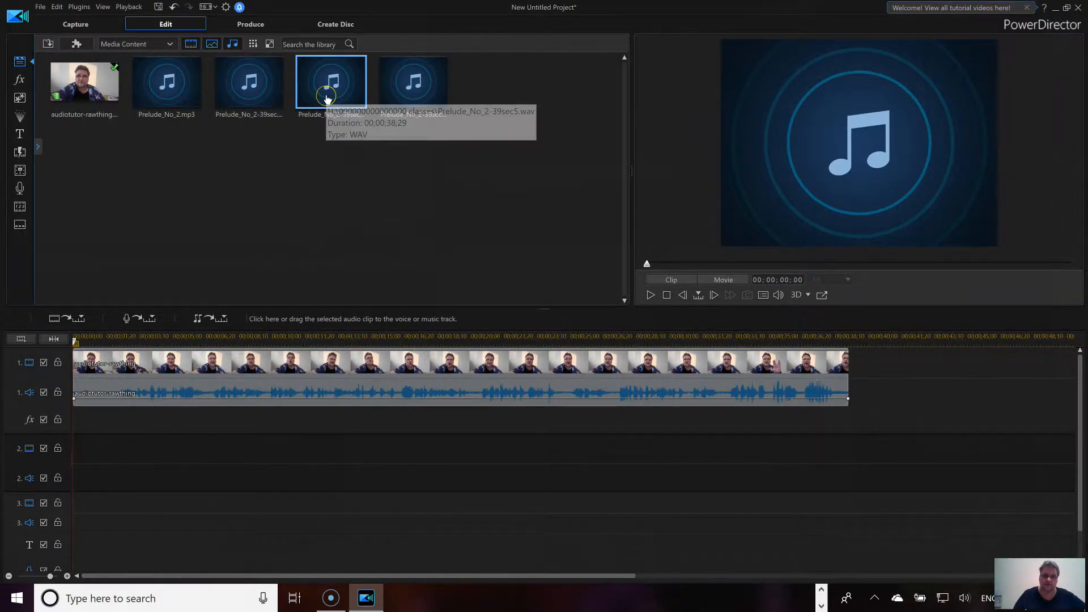
# Step: Place the Prelude_No_2-39sec5 clip at the start of audio track 2 and play the movie's opening seconds to judge the music level
pyautogui.moveTo(327, 104); pyautogui.dragTo(60, 464)
pyautogui.click(666, 295)
pyautogui.click(650, 294)
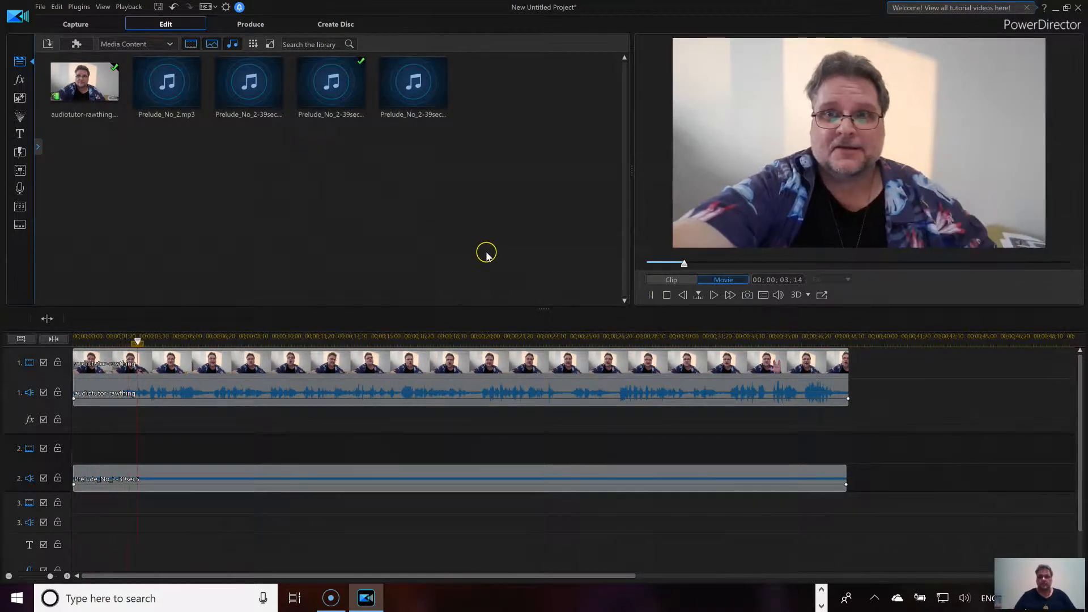
pyautogui.click(666, 294)
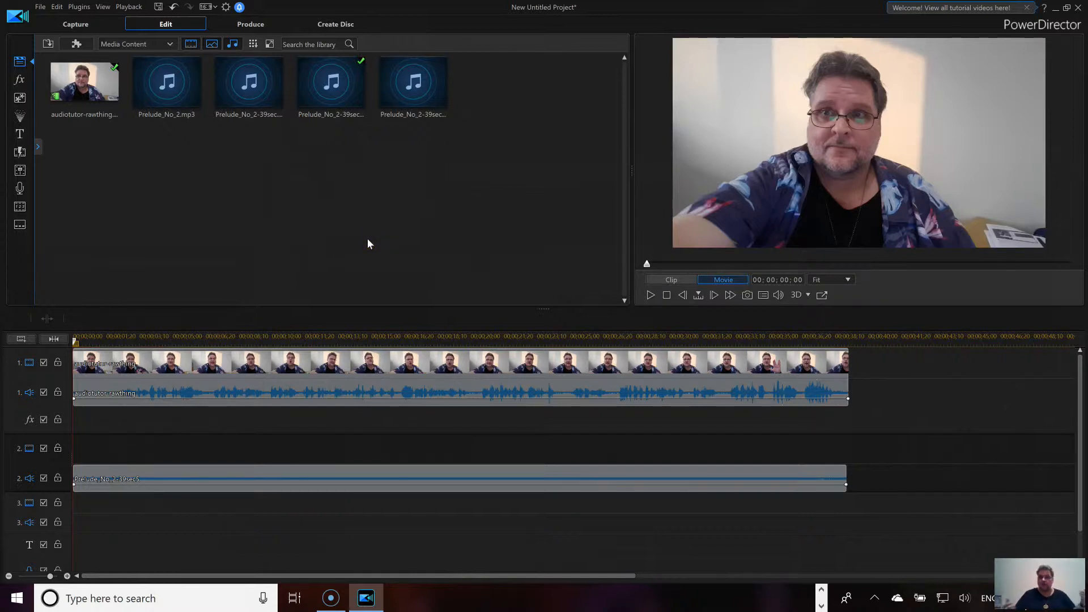
pyautogui.moveTo(367, 243); pyautogui.dragTo(278, 177)
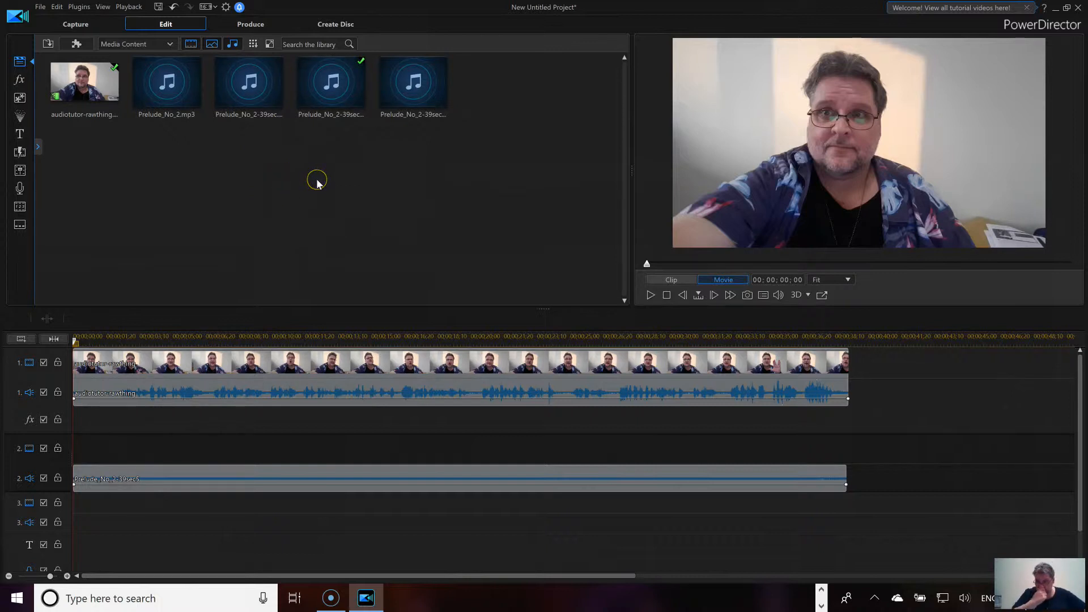
pyautogui.moveTo(316, 179); pyautogui.dragTo(107, 90)
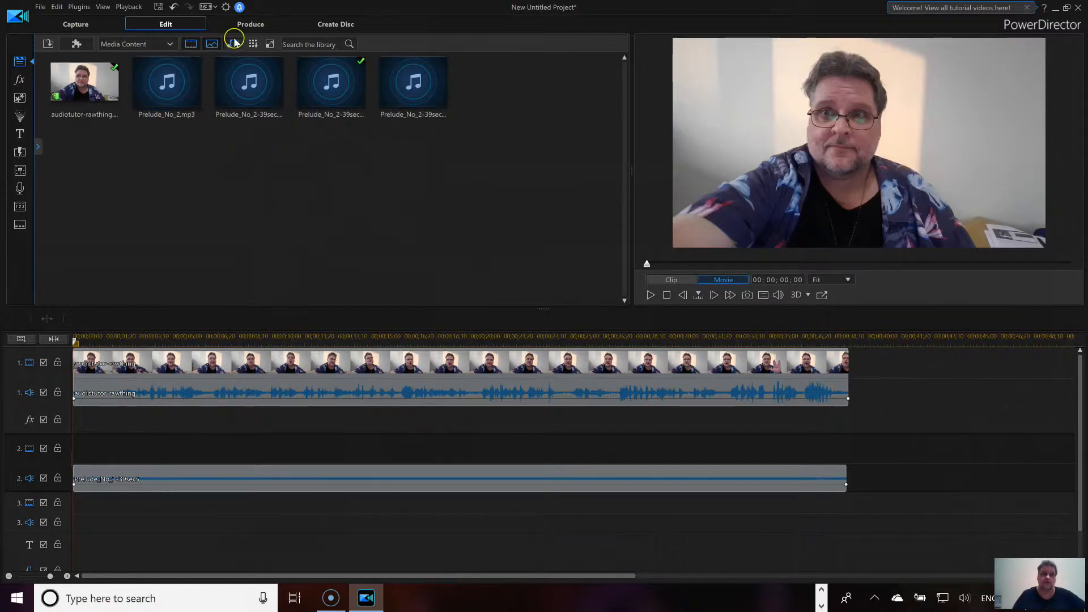
# Step: Set the export file to Produce.mp4 in the classes folder on VRedit (H:) and start producing the movie with preview during production enabled
pyautogui.click(248, 26)
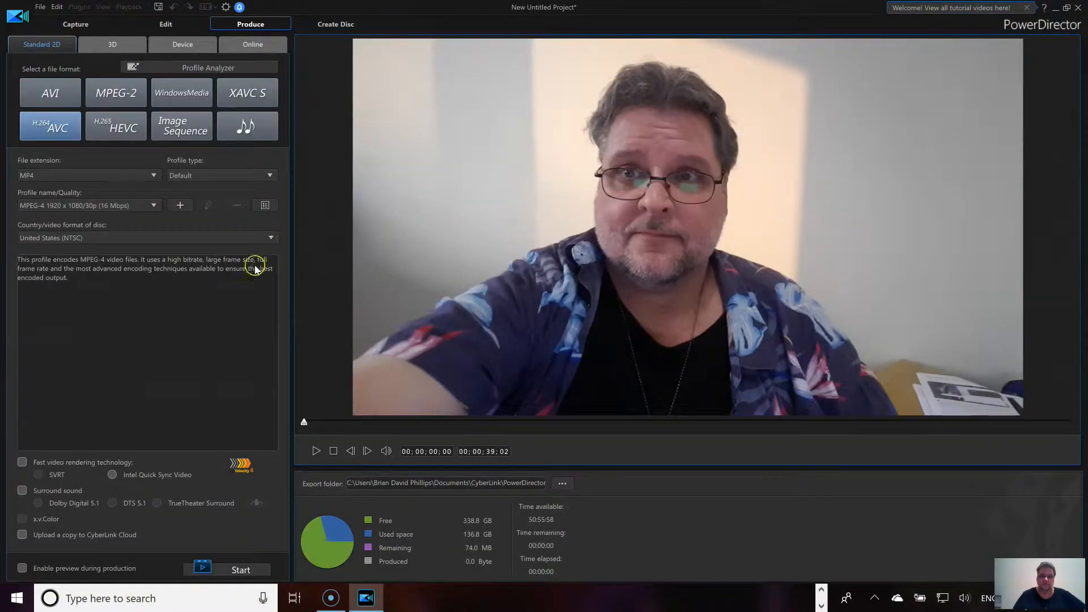
pyautogui.click(563, 485)
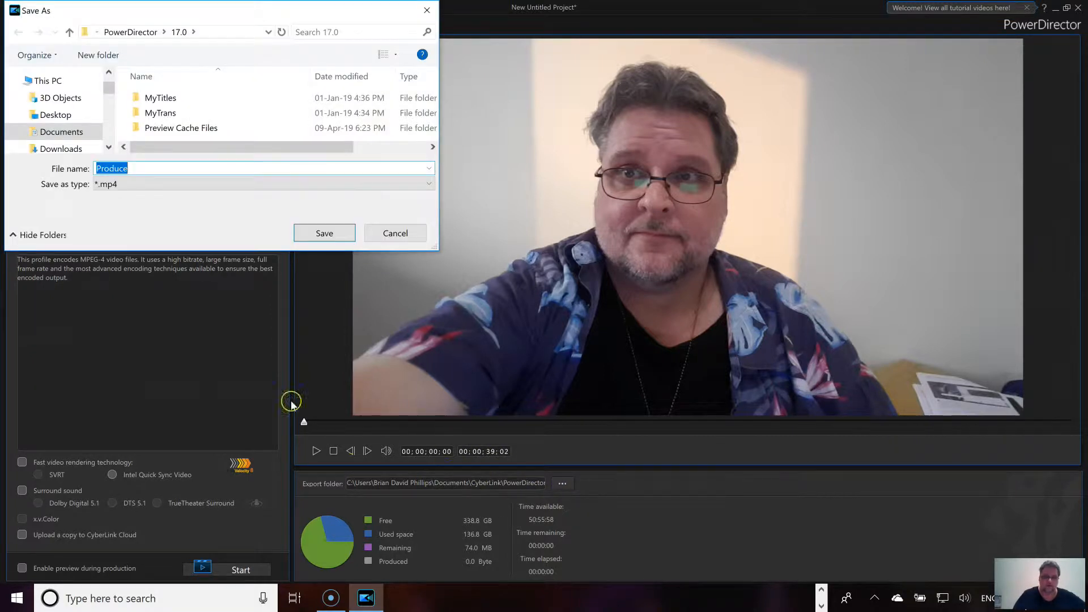
pyautogui.click(51, 83)
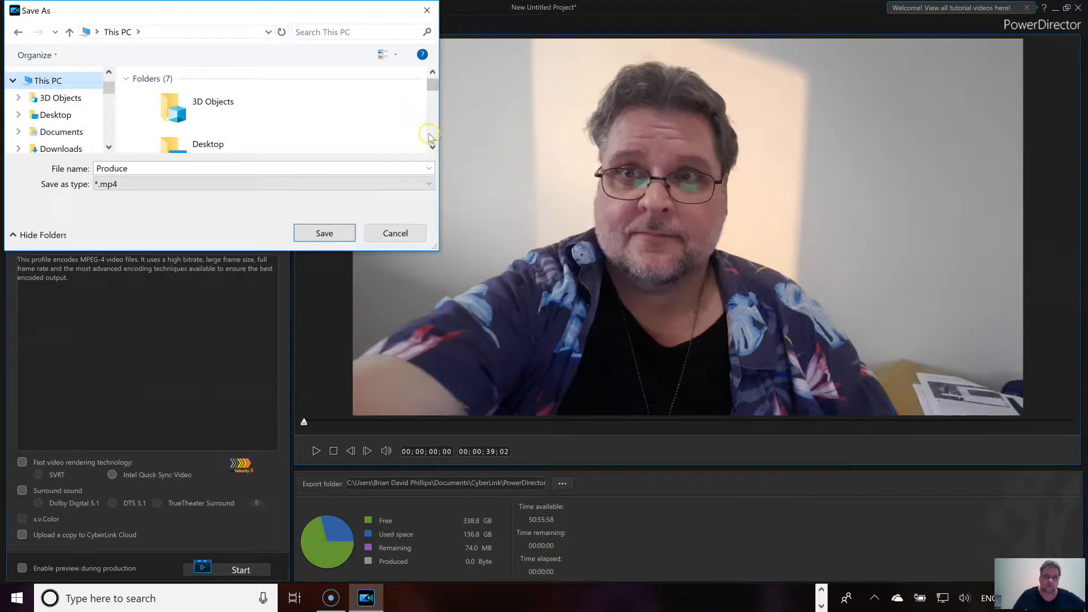
pyautogui.scroll(-6, 429, 136)
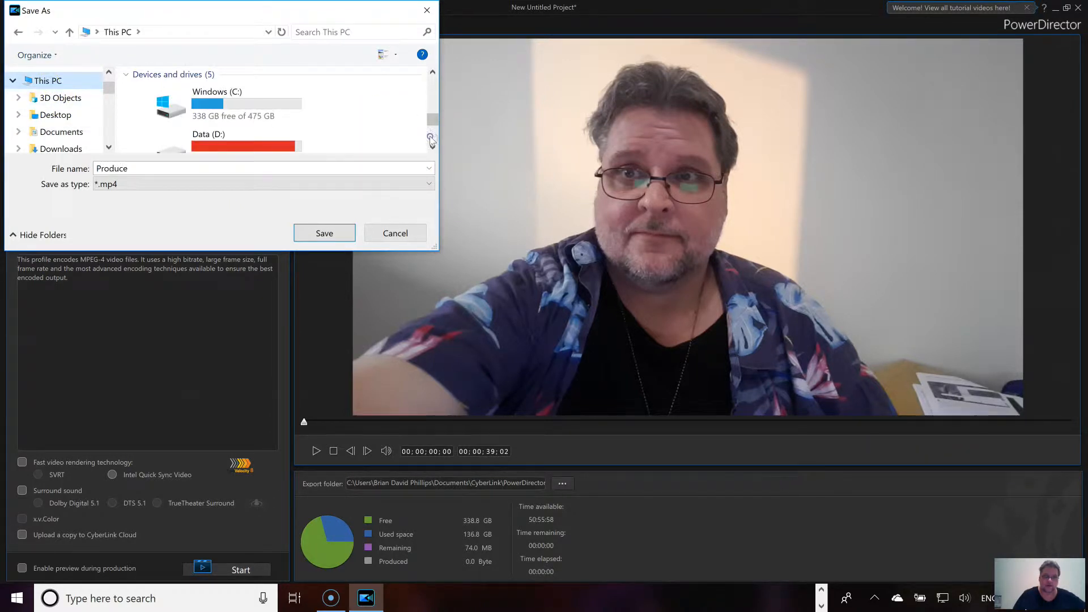
pyautogui.scroll(-2, 431, 141)
pyautogui.click(256, 129)
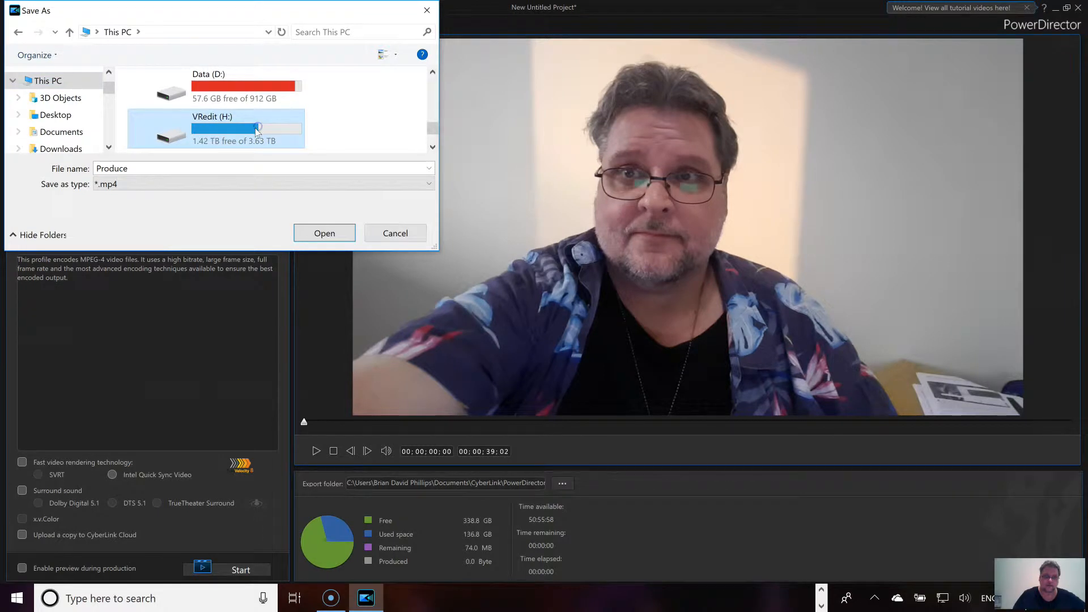
pyautogui.doubleClick(208, 131)
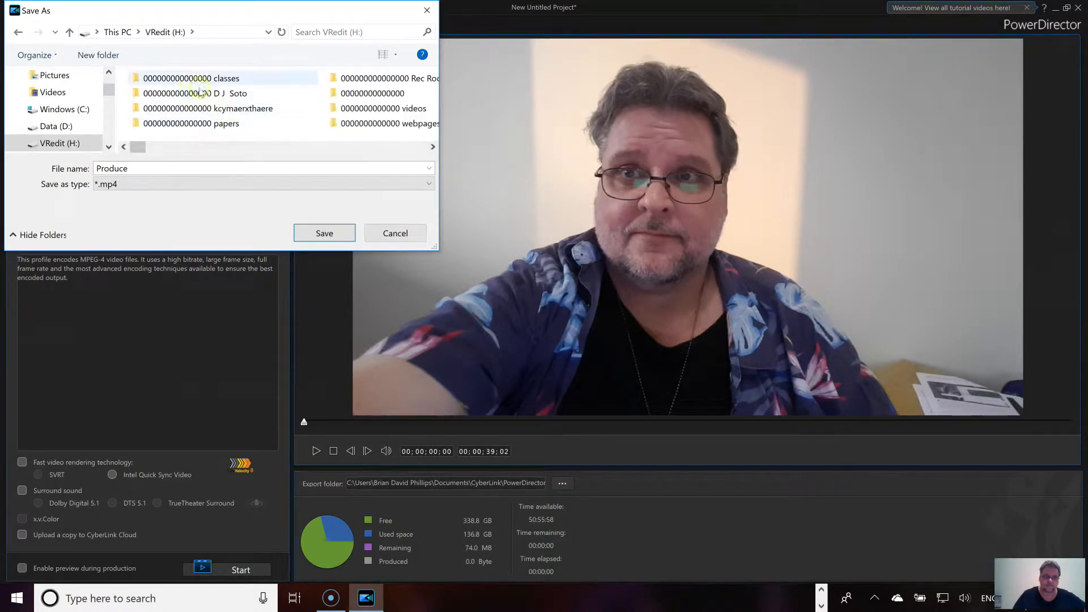
pyautogui.doubleClick(178, 81)
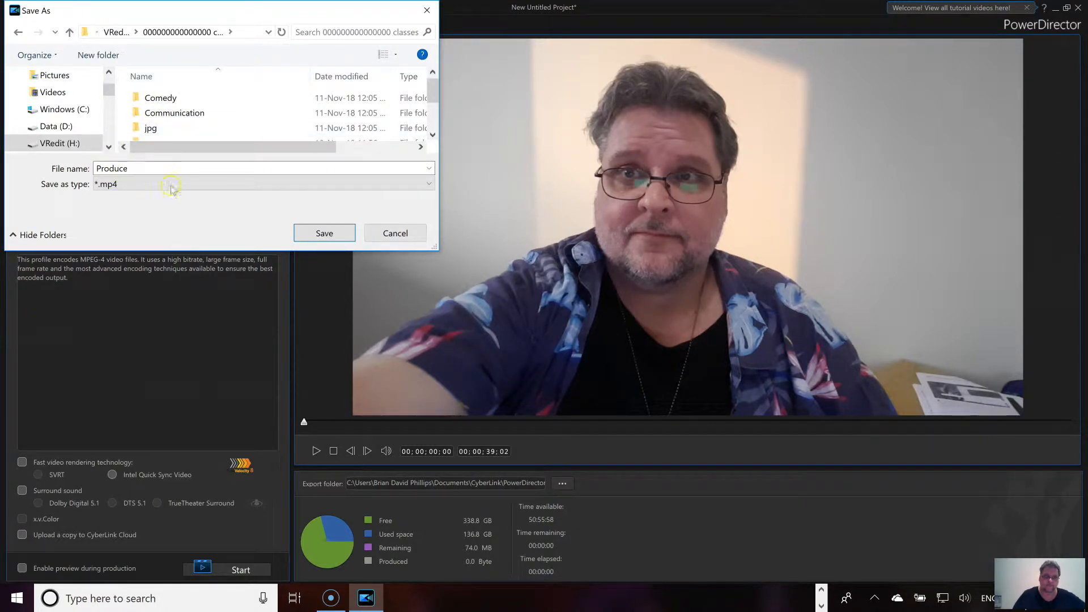
pyautogui.click(304, 237)
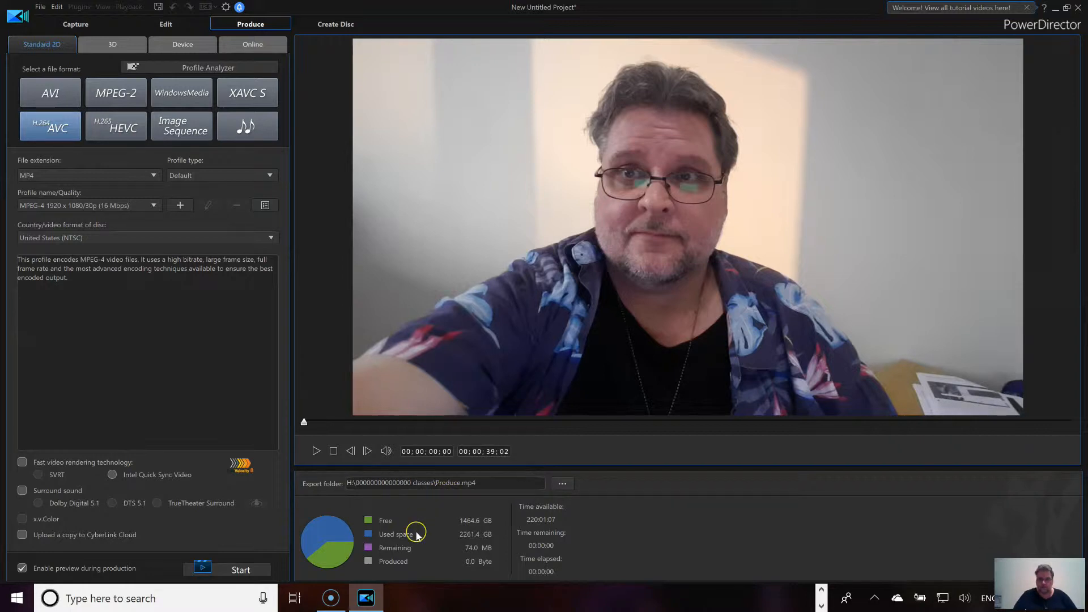
pyautogui.click(224, 571)
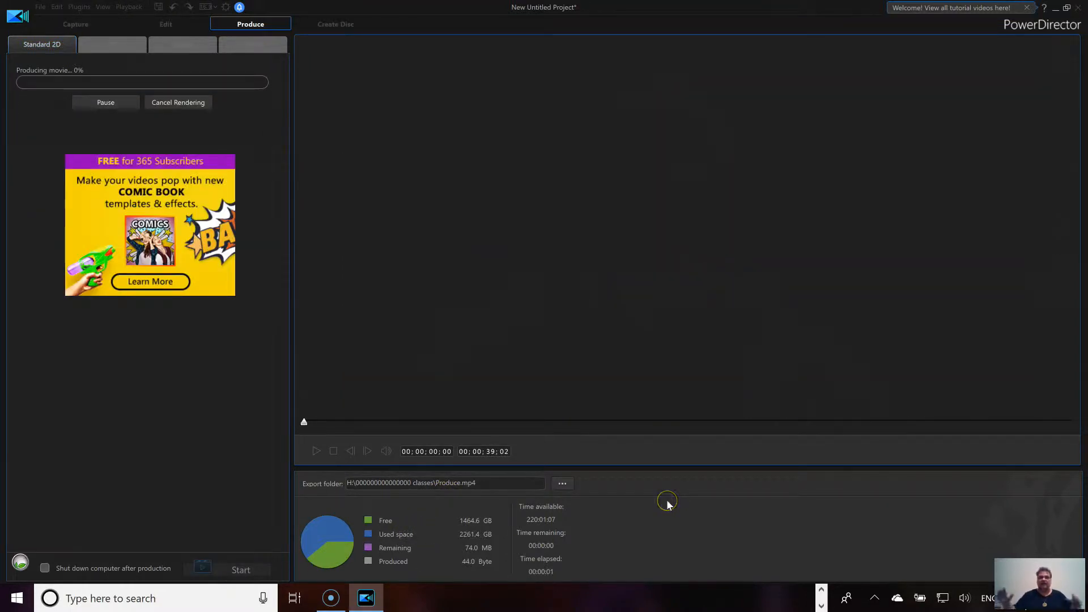